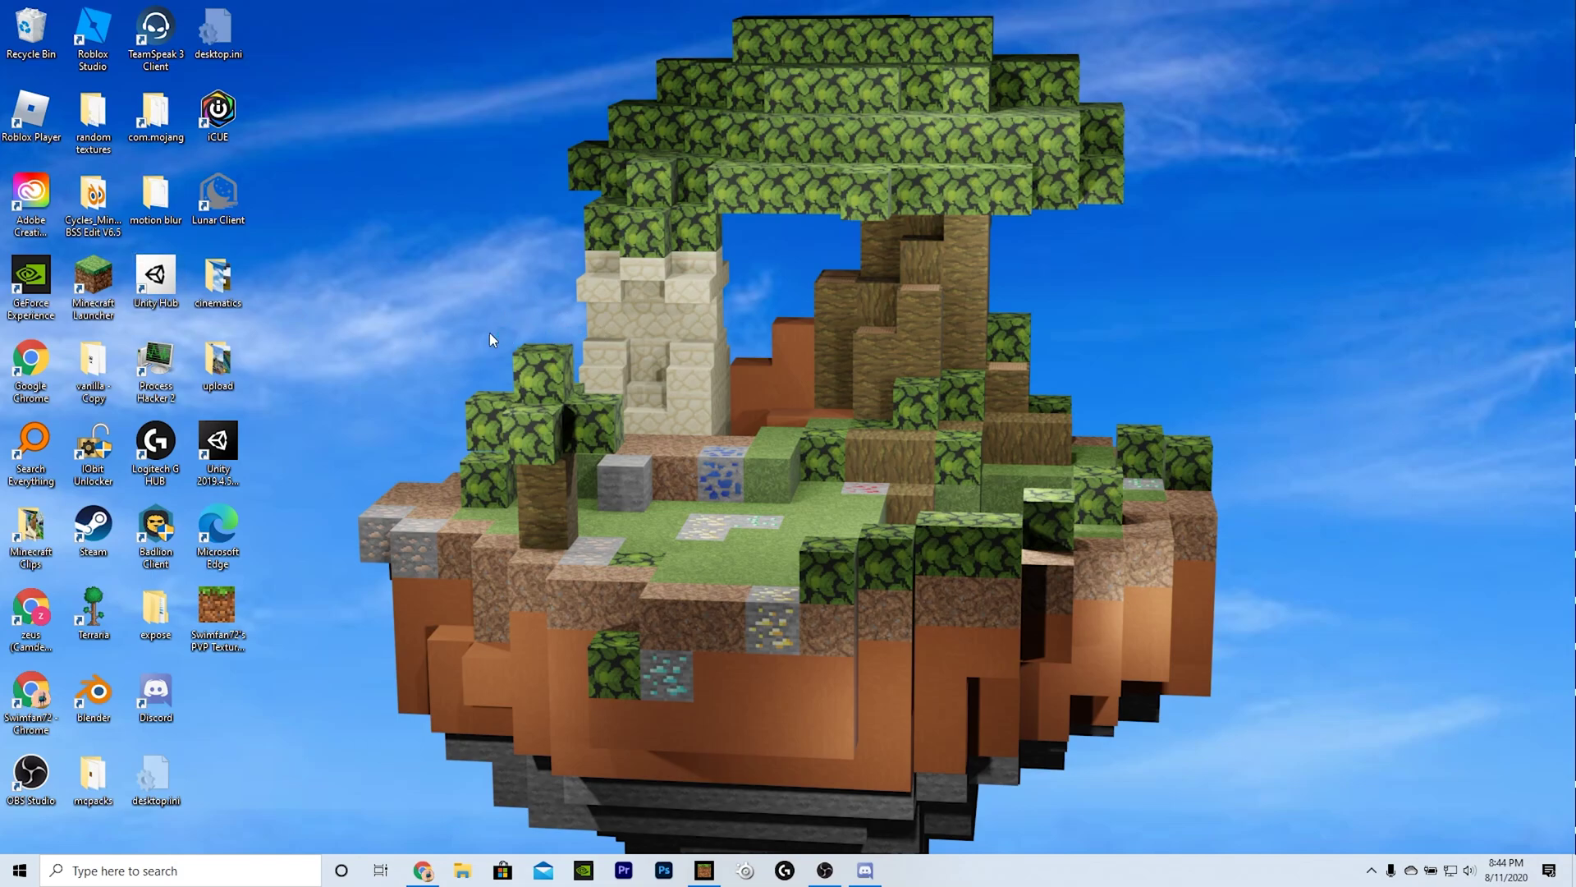
Launch GeForce Experience, view the General settings, then open the in-game overlay with Alt+Z
{"action": "left_click", "coordinate": [48, 286]}
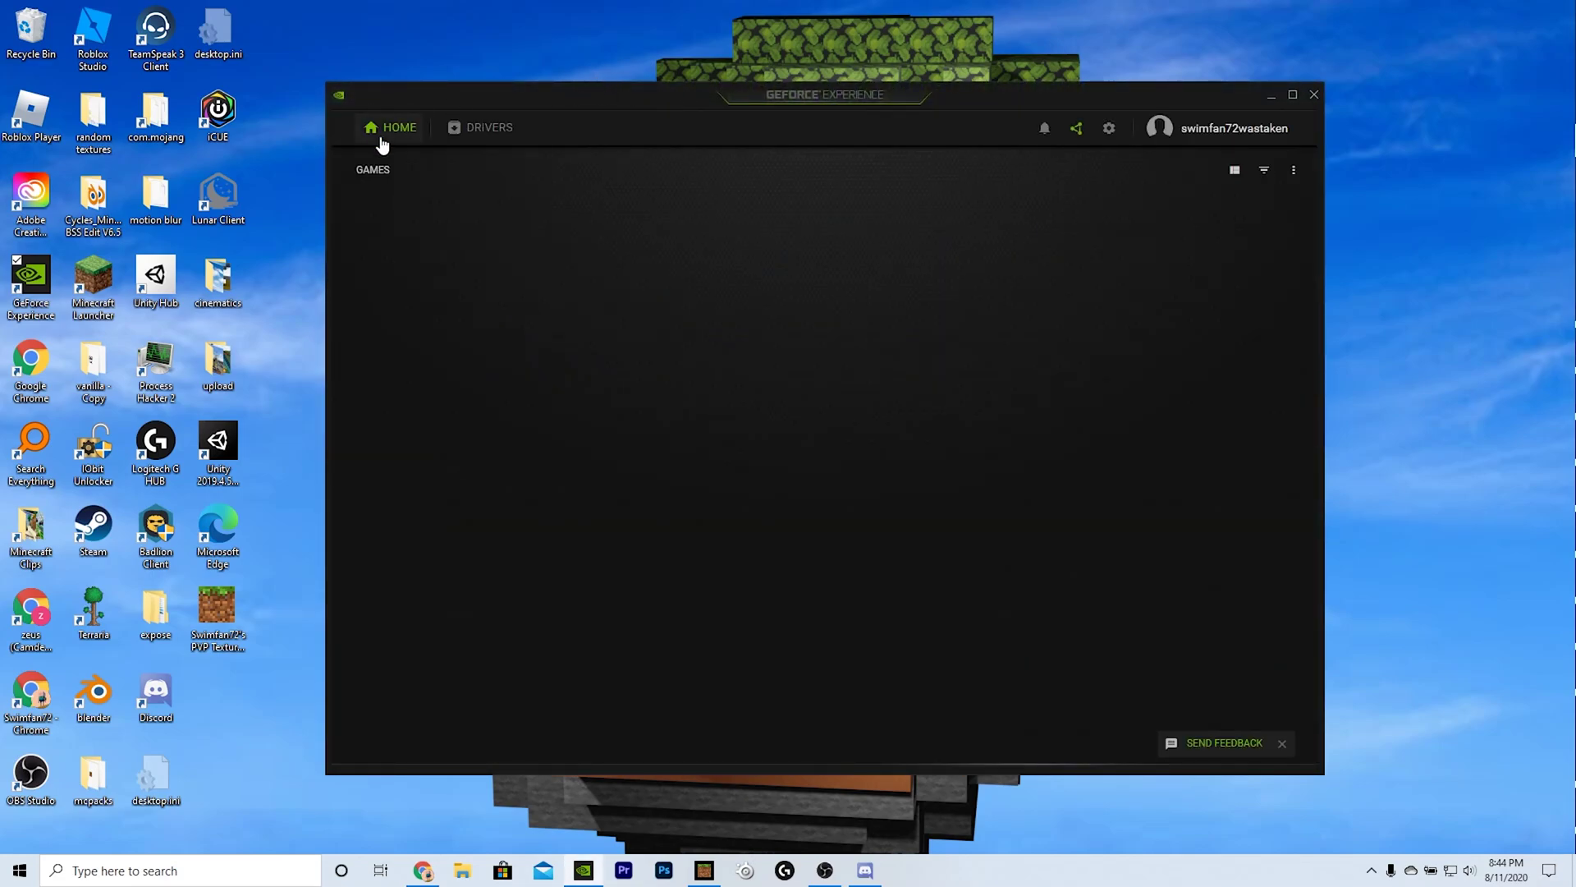
{"action": "left_click", "coordinate": [1109, 130]}
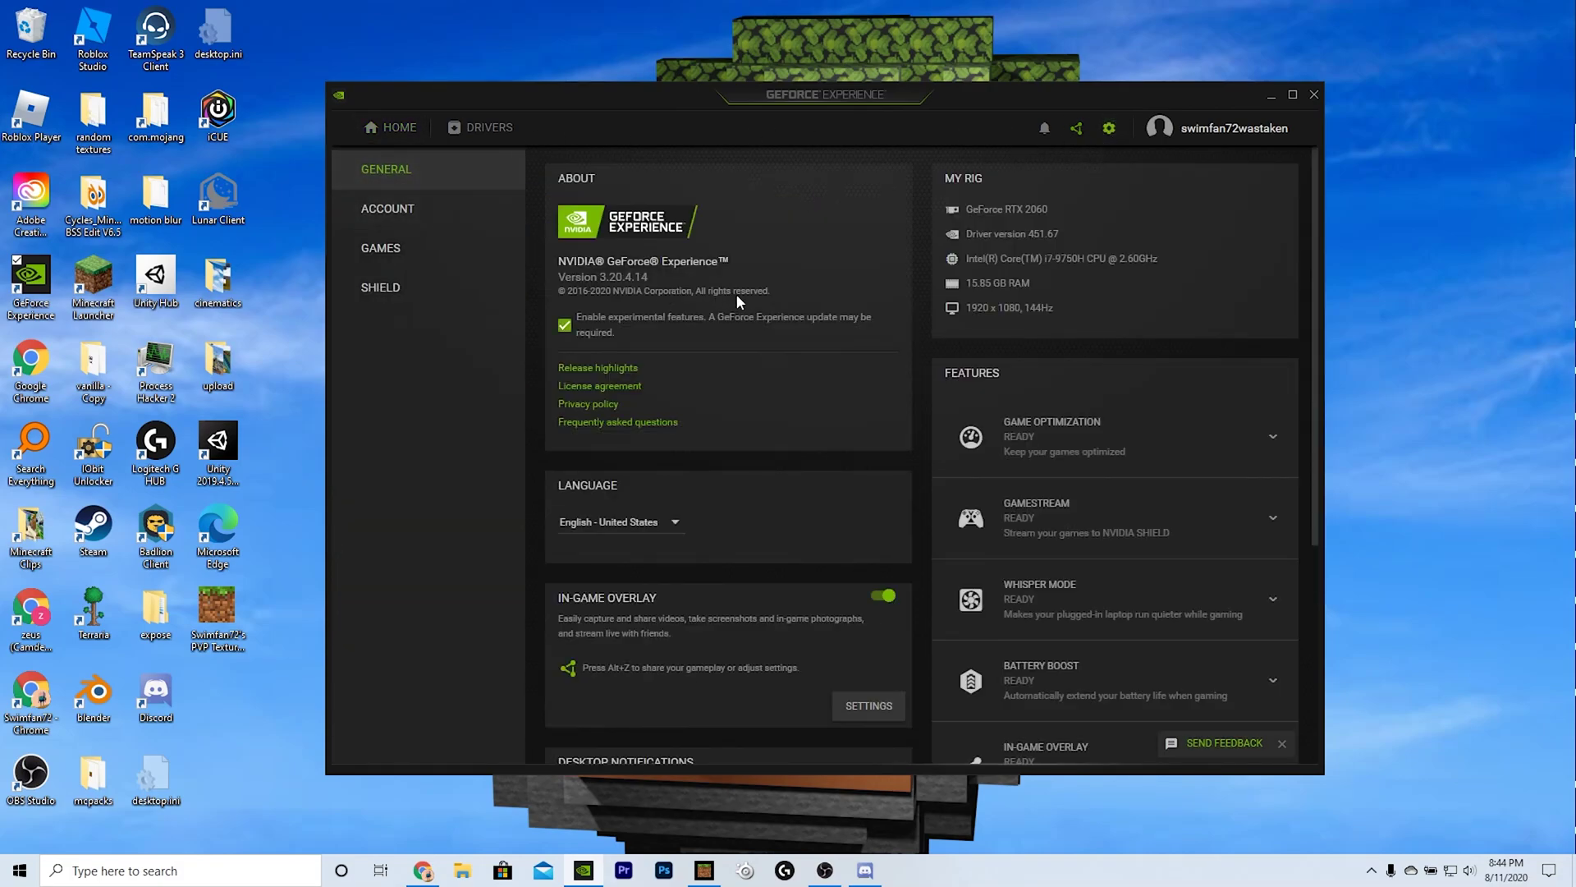
{"action": "scroll", "coordinate": [740, 292], "scroll_direction": "down", "scroll_amount": 3}
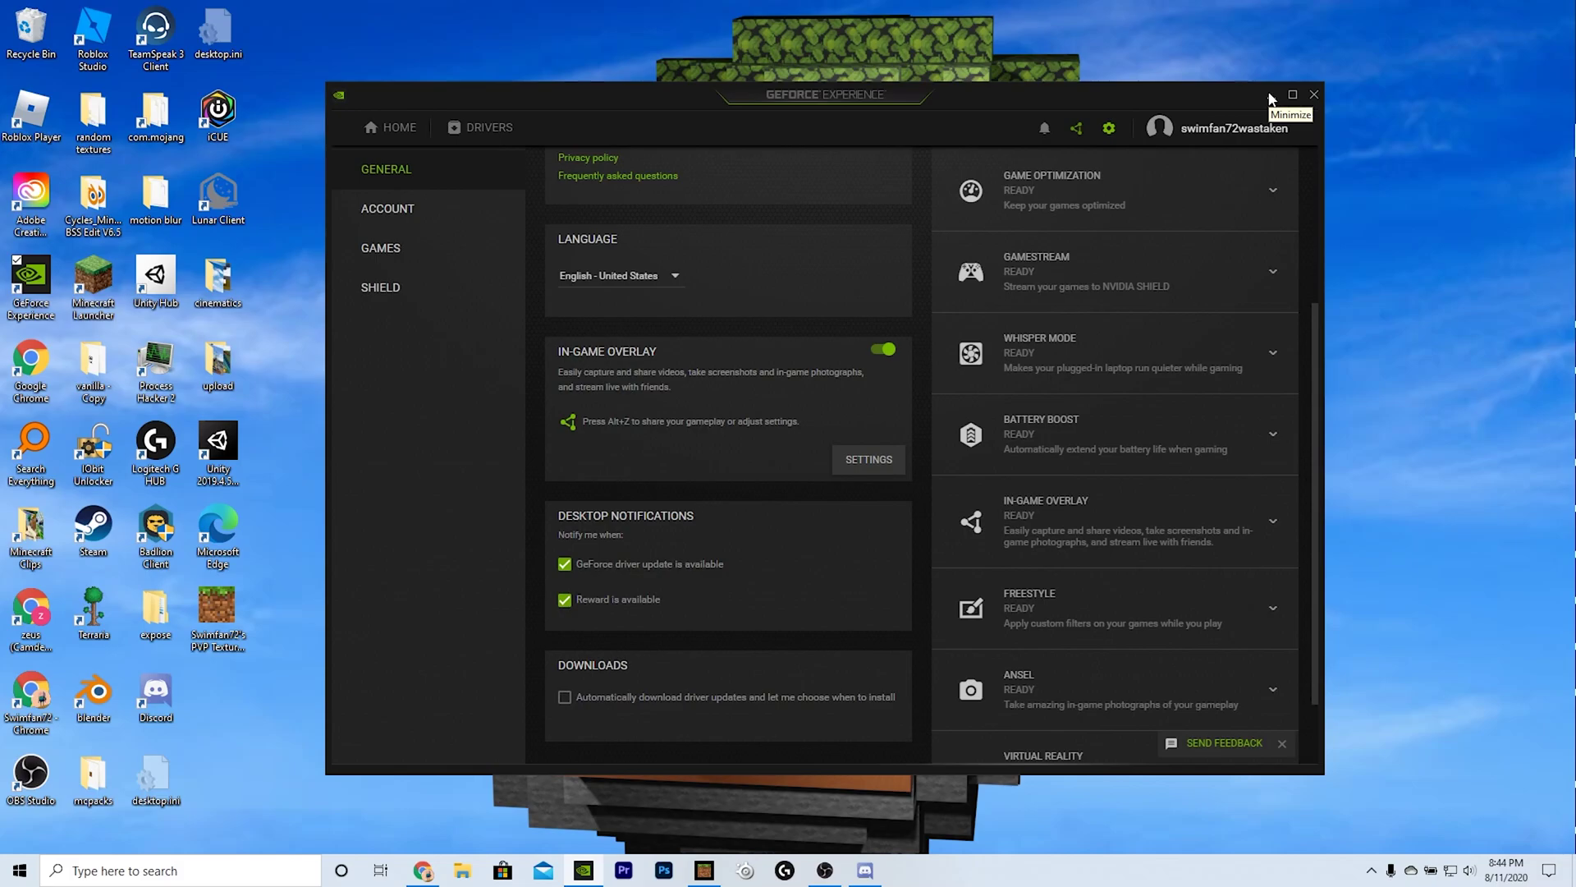
{"action": "key", "text": "alt+z"}
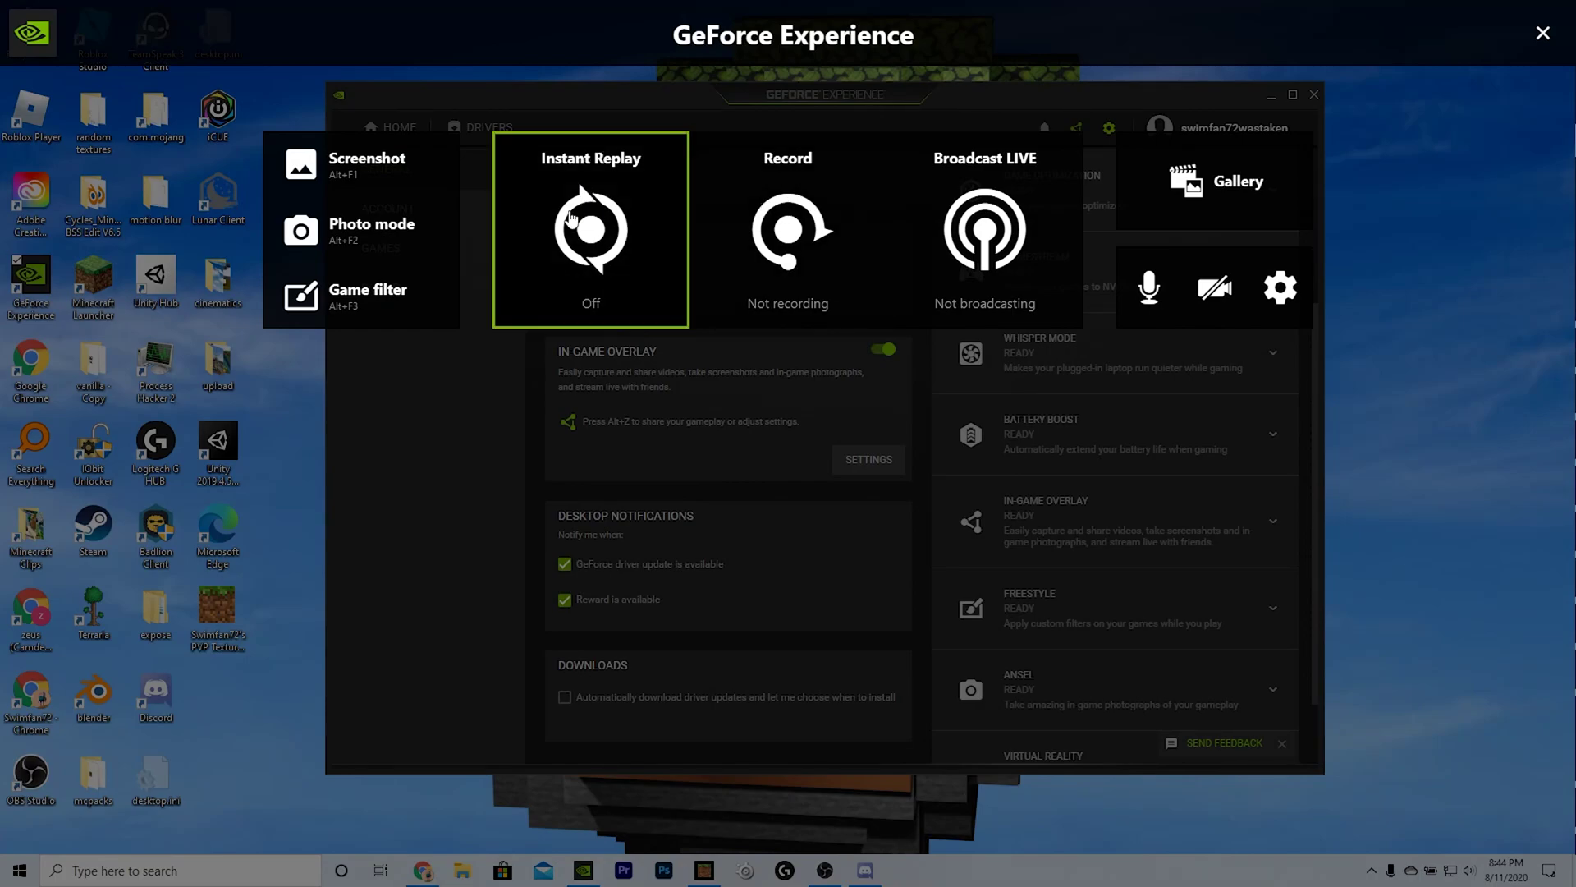
Save Instant Replay settings: 1-minute length, 2160p 4K, 60 FPS, 50 Mbps bit rate
{"action": "left_click", "coordinate": [603, 207]}
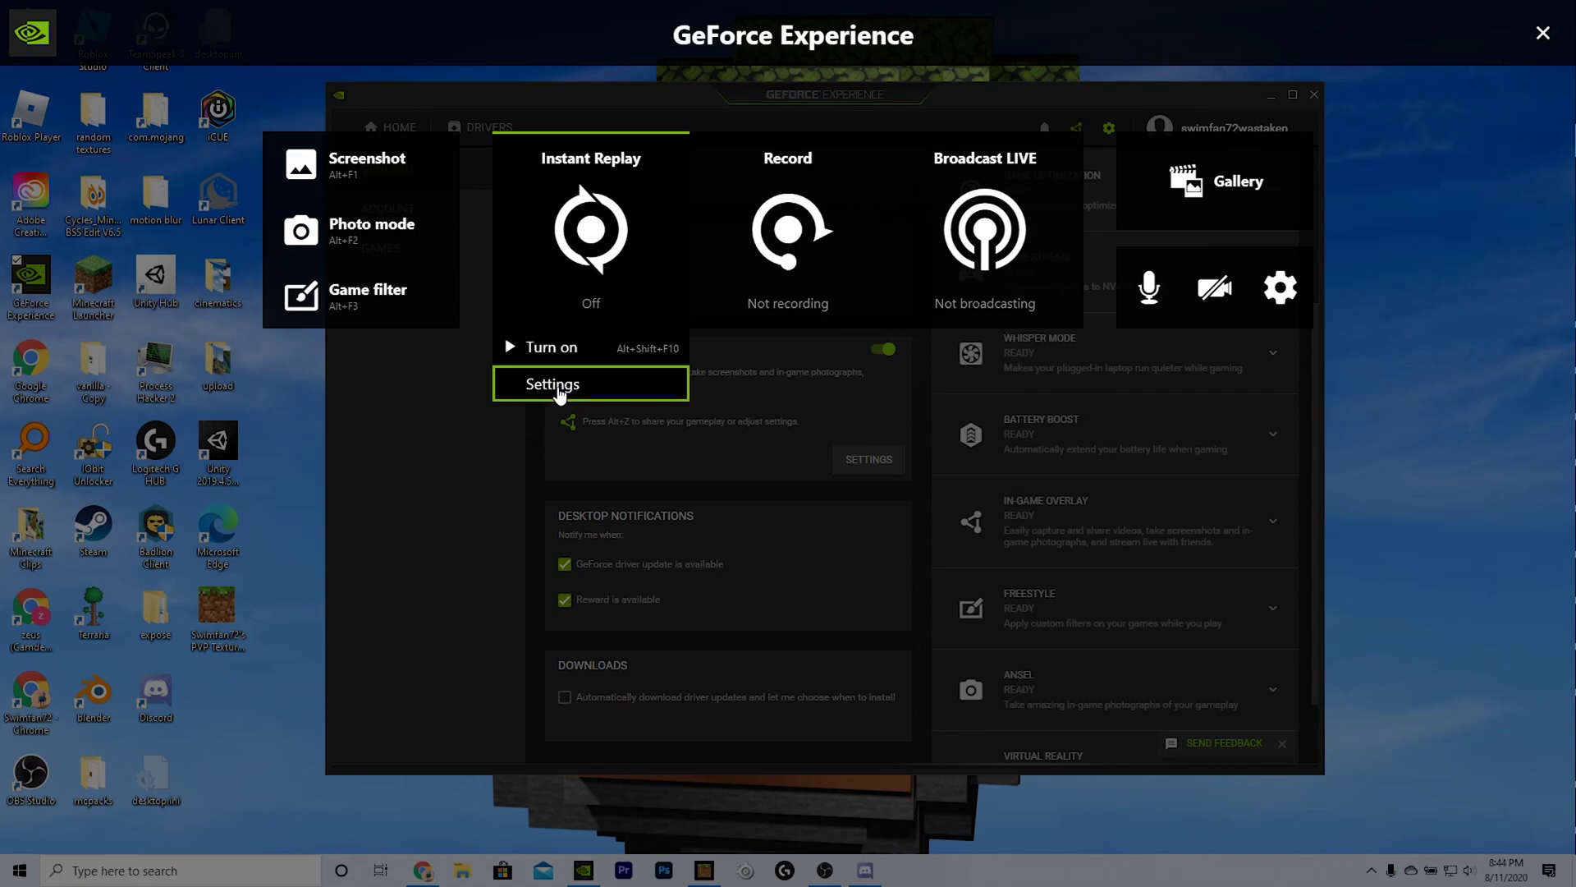
{"action": "left_click", "coordinate": [561, 387]}
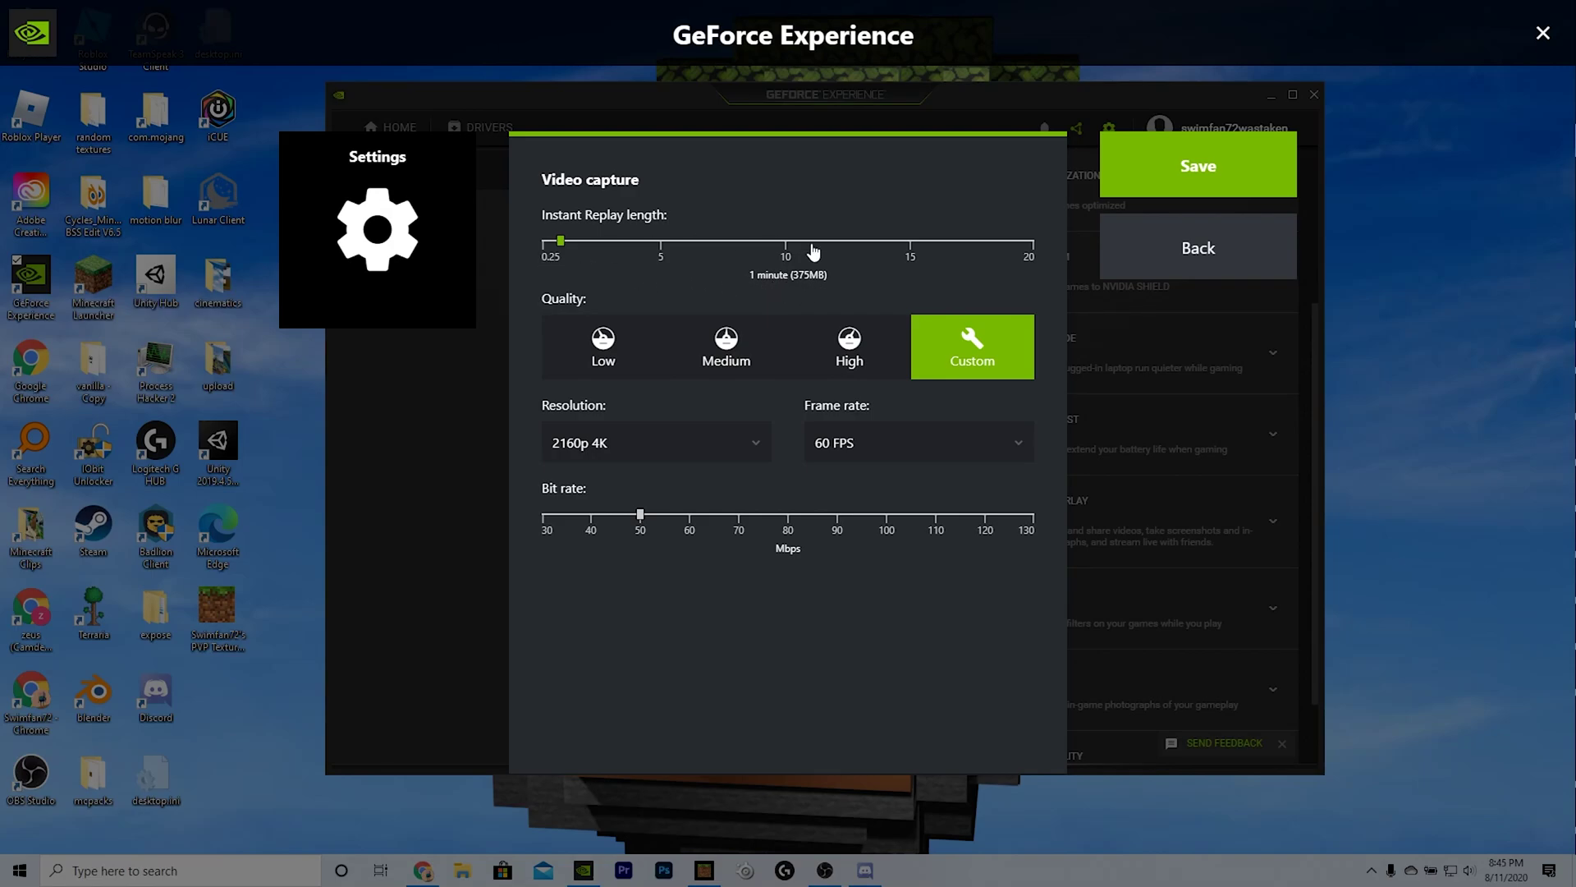
{"action": "left_click", "coordinate": [561, 241]}
{"action": "left_click", "coordinate": [627, 437]}
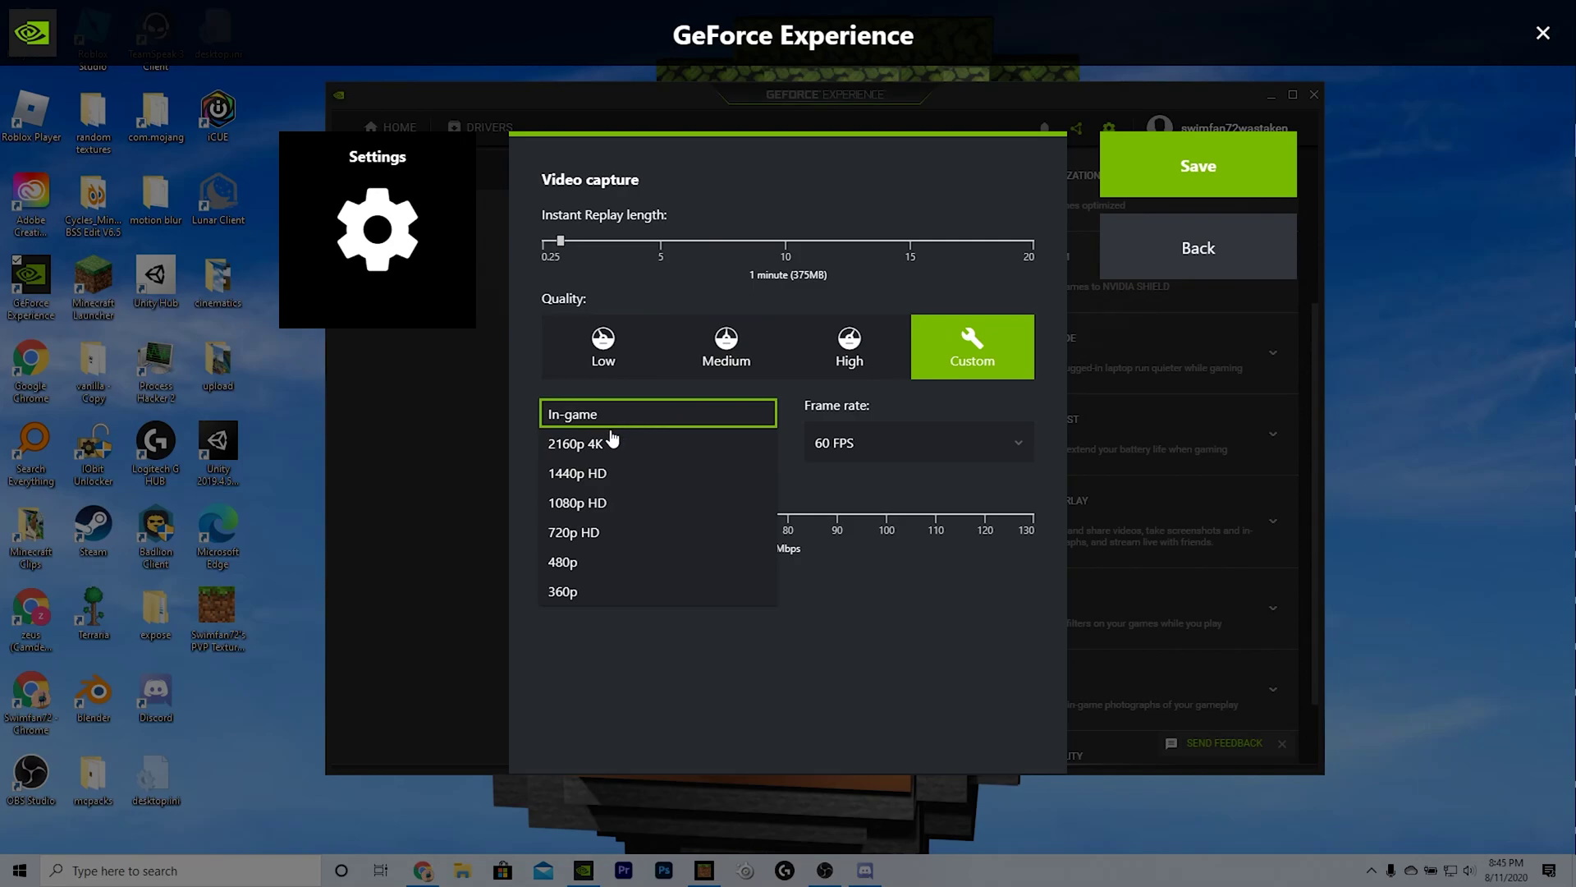
{"action": "left_click", "coordinate": [612, 442]}
{"action": "left_click", "coordinate": [903, 435]}
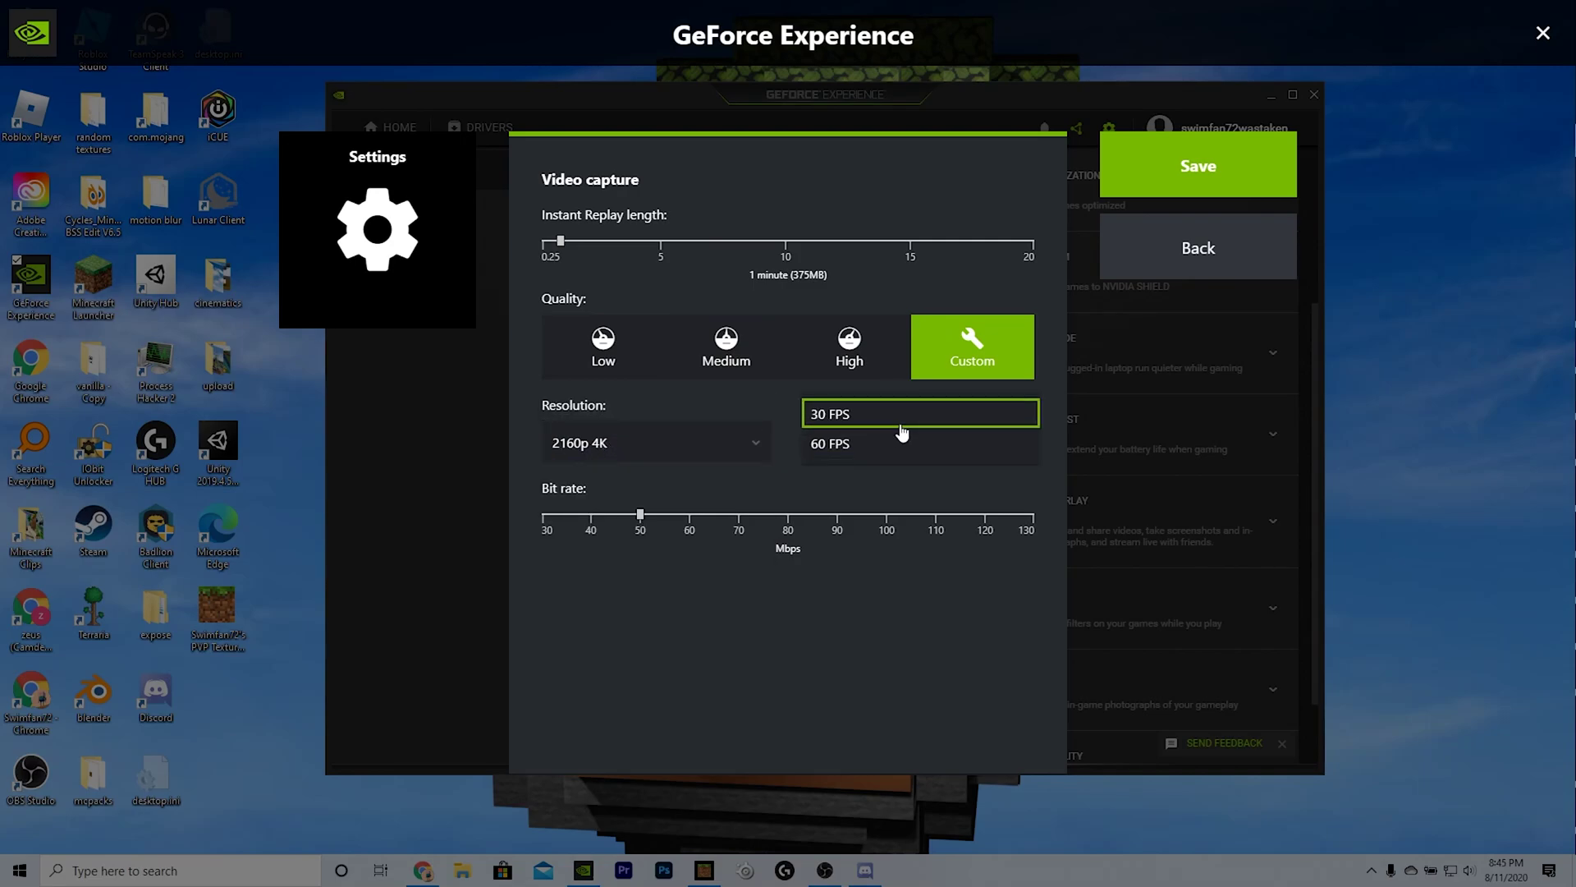
{"action": "left_click", "coordinate": [873, 443]}
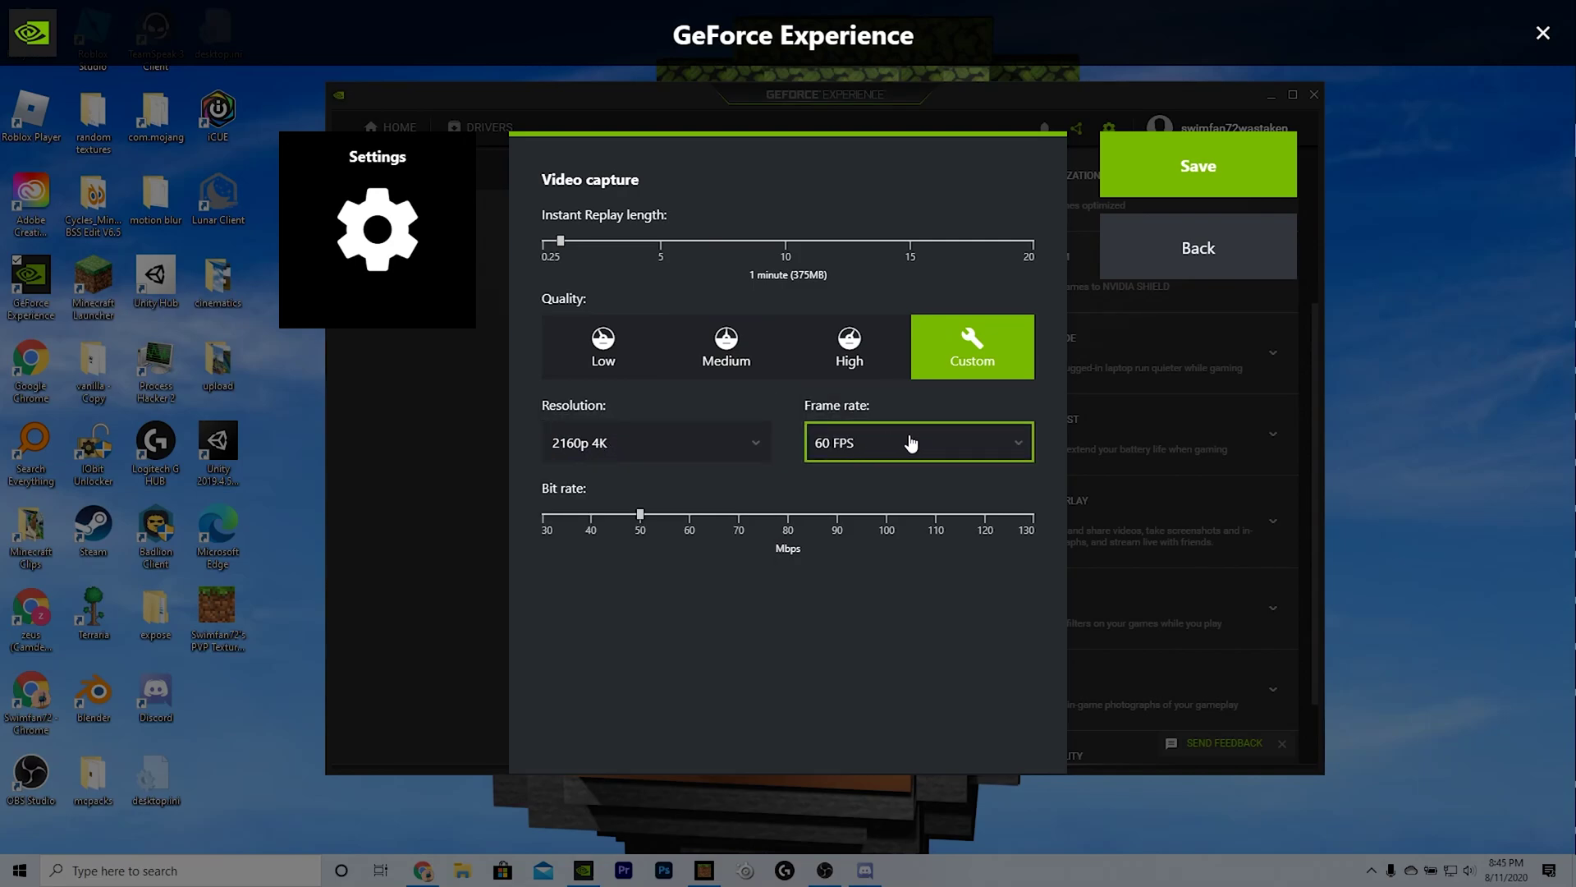
{"action": "left_click", "coordinate": [640, 514]}
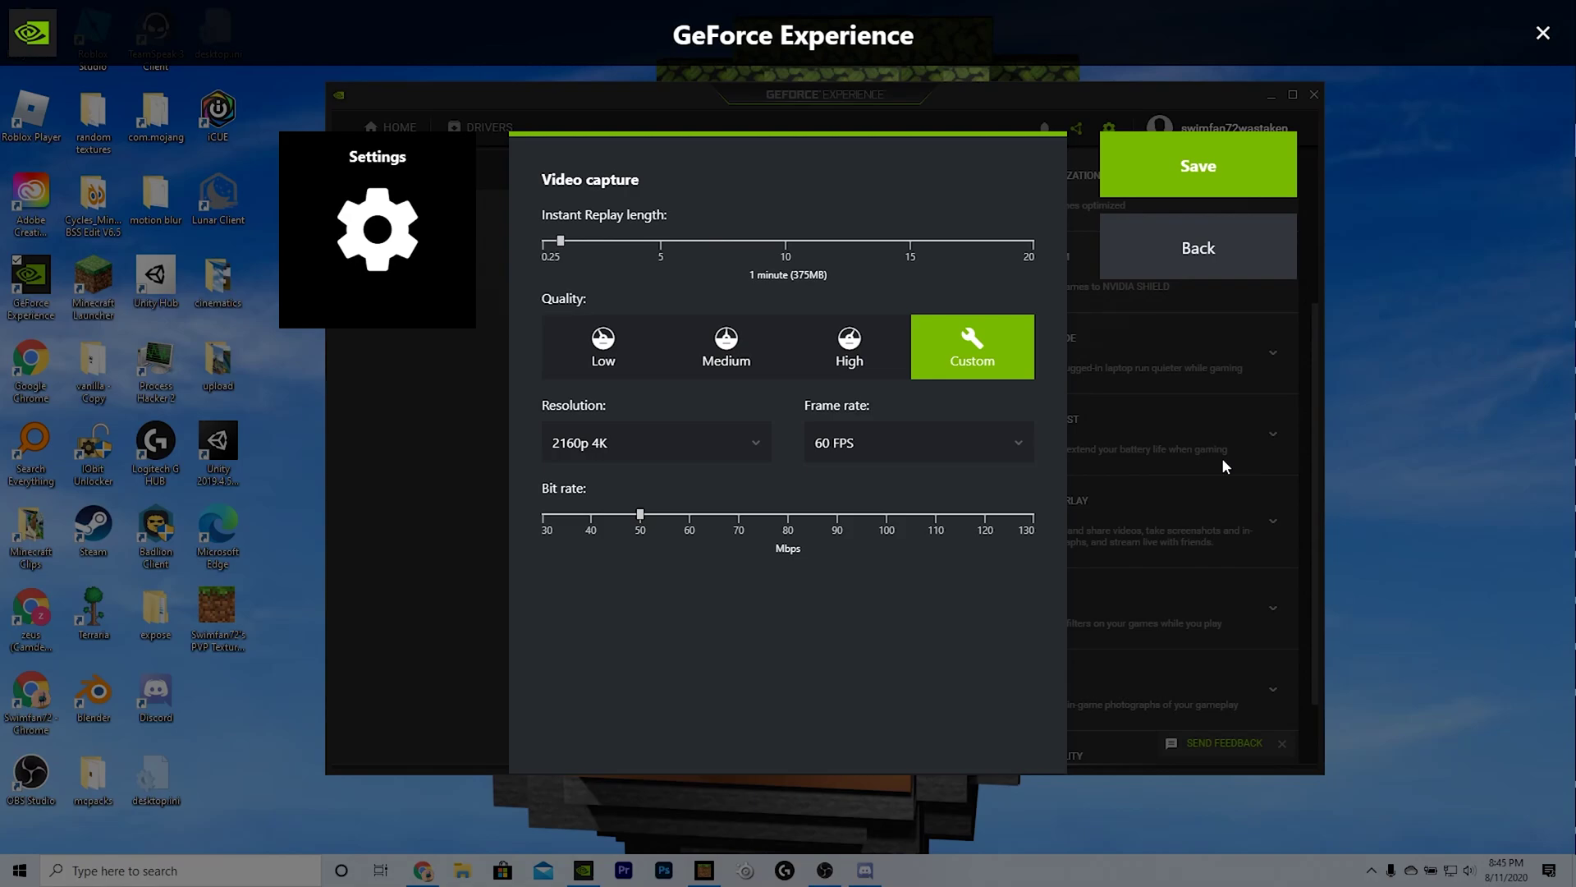
{"action": "left_click", "coordinate": [1182, 167]}
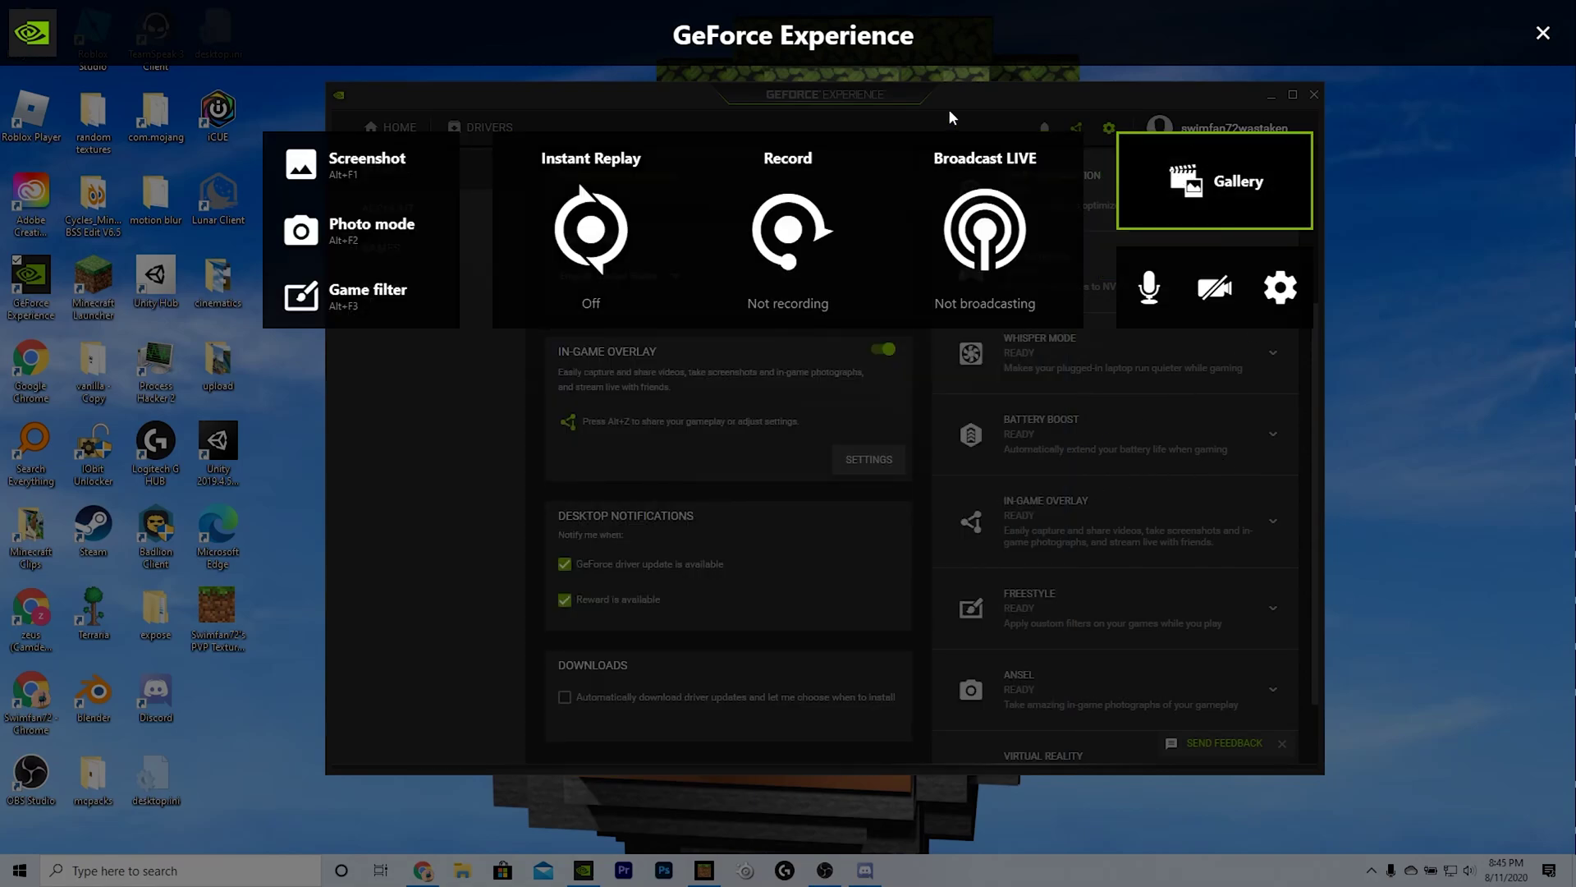
Turn Instant Replay on, close the overlay and minimize GeForce Experience
{"action": "left_click", "coordinate": [679, 313]}
{"action": "left_click", "coordinate": [615, 350]}
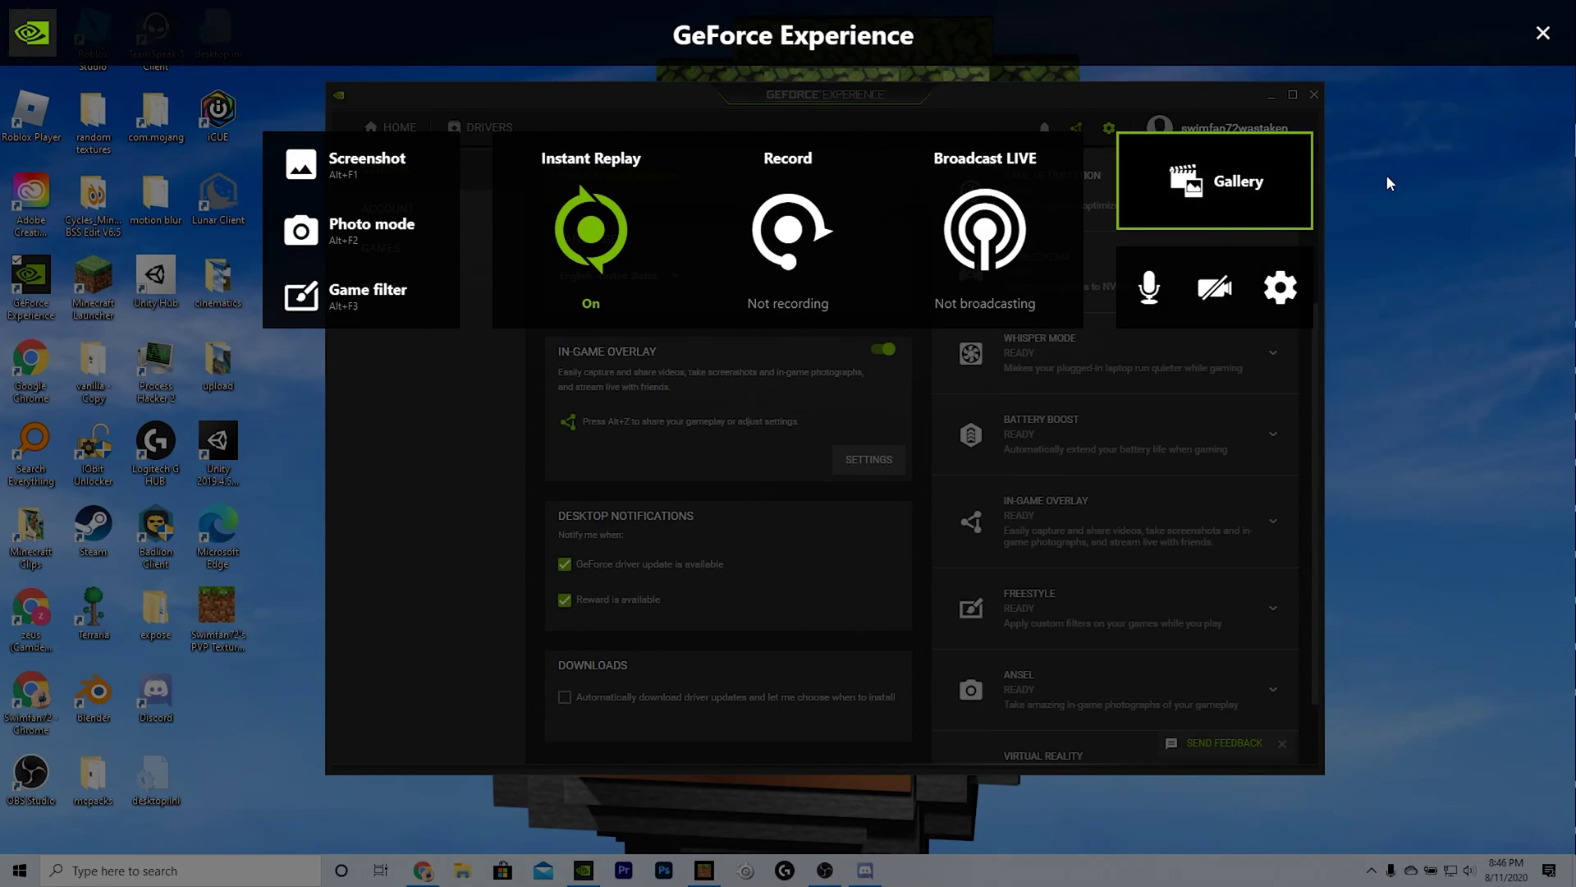
{"action": "left_click", "coordinate": [1541, 37]}
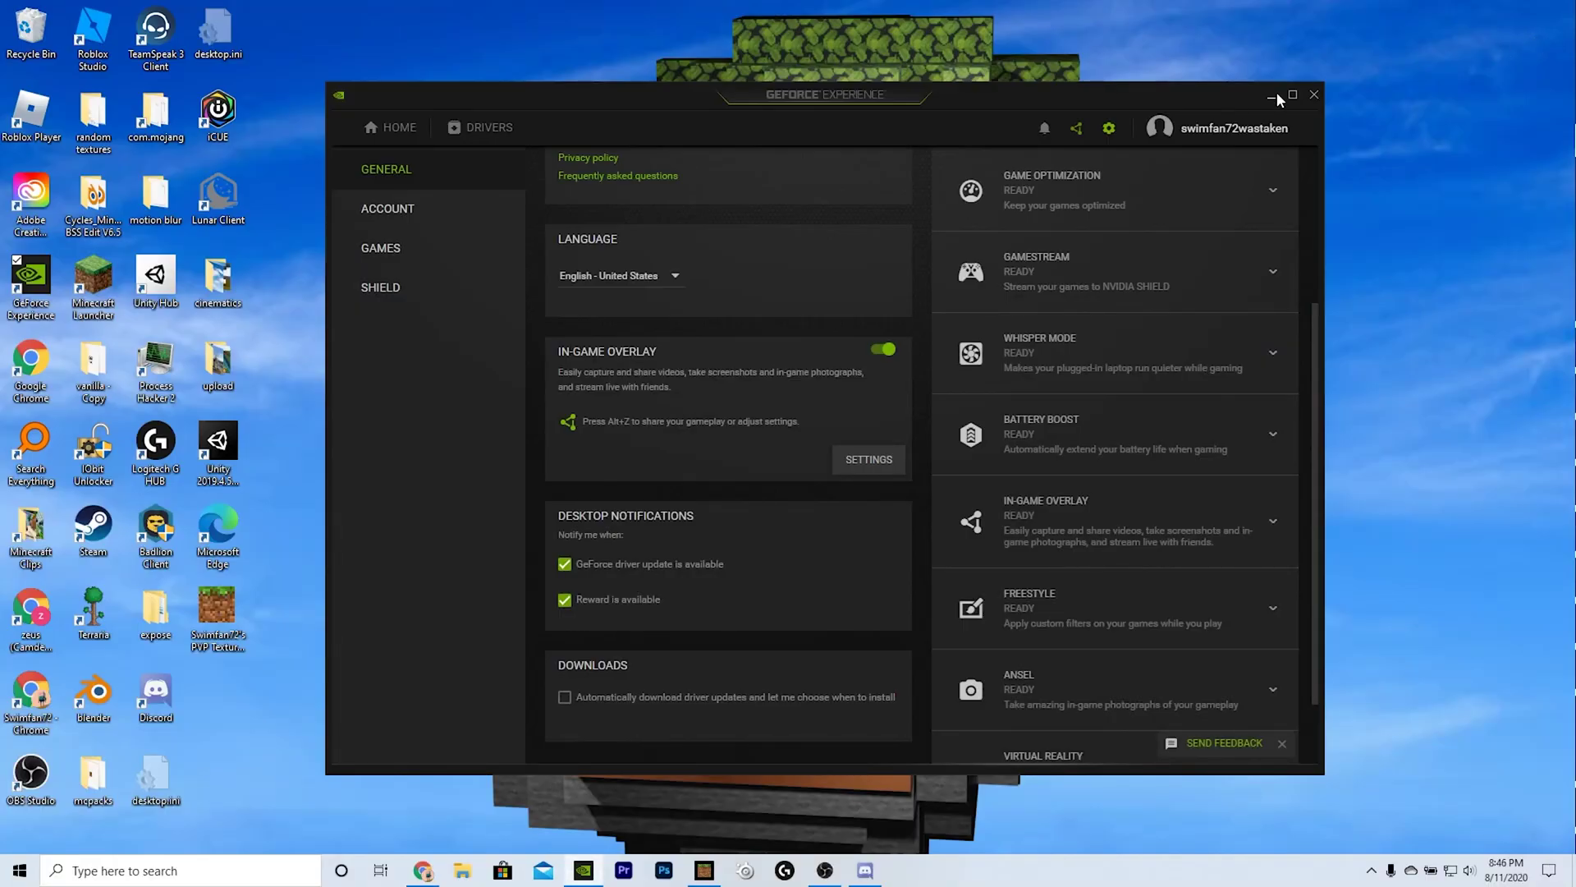
{"action": "left_click", "coordinate": [1273, 94]}
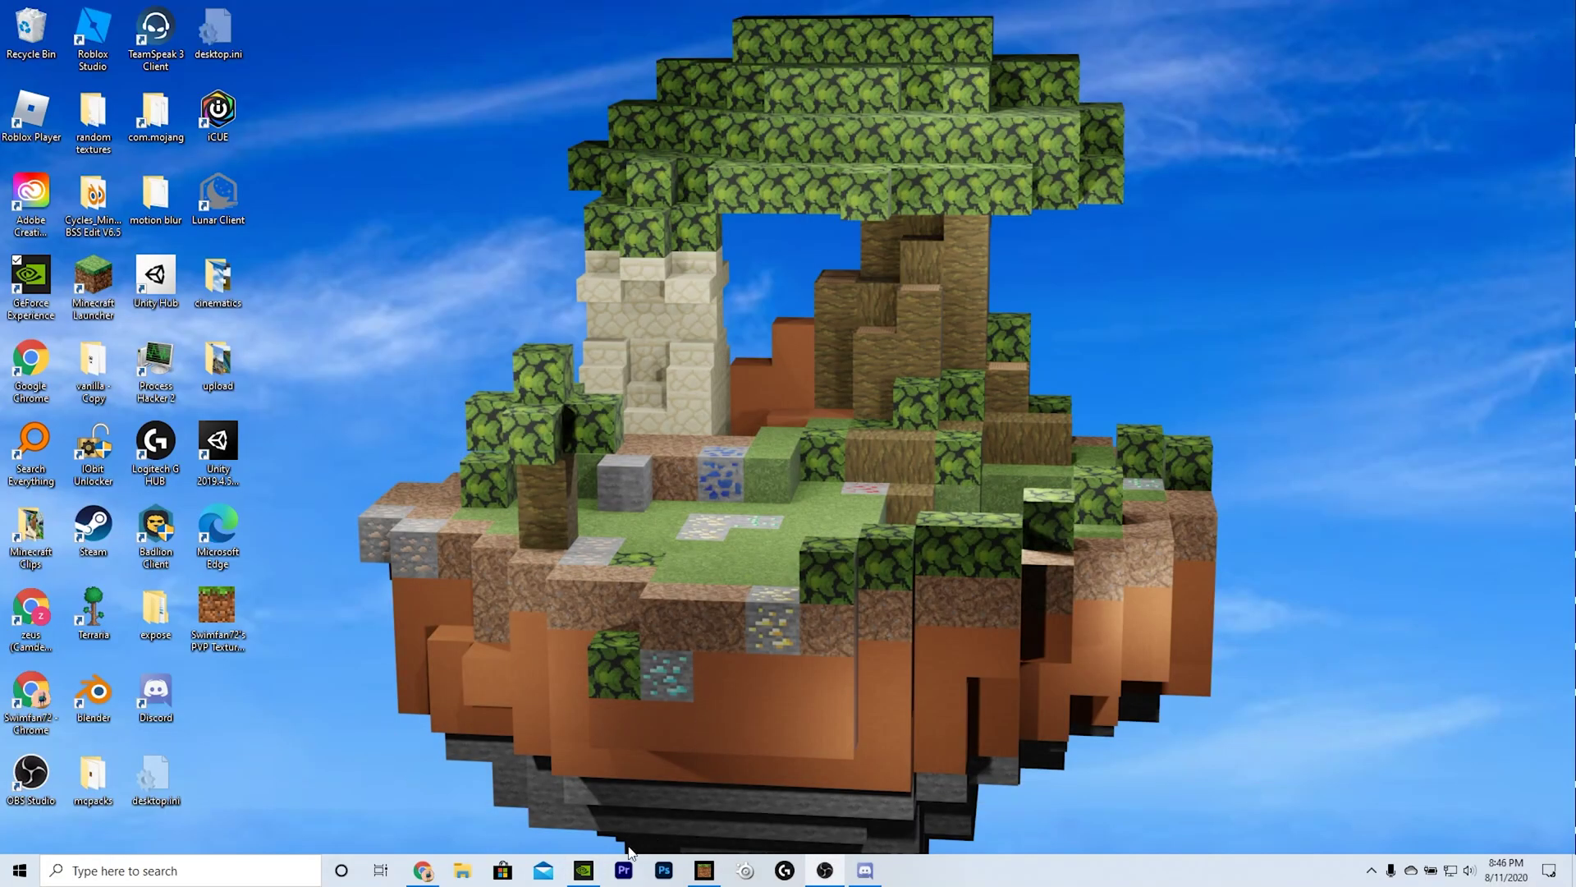
Launch Premiere Pro and create a new project named 'rsmb tutorial'
{"action": "left_click", "coordinate": [625, 872]}
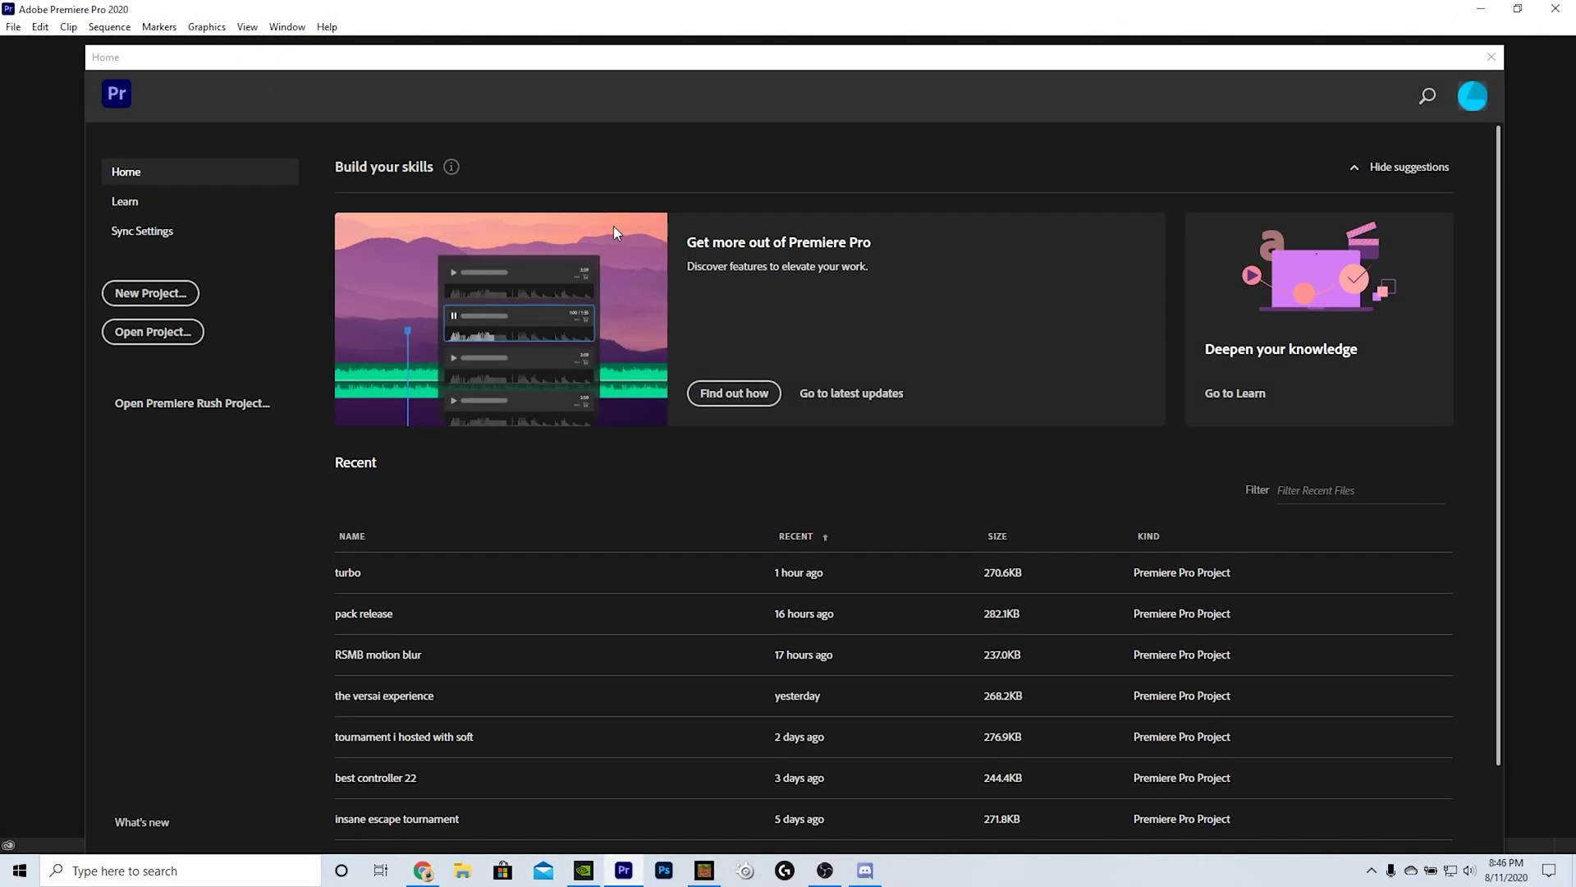
{"action": "left_click", "coordinate": [161, 293]}
{"action": "type", "text": "rsmb"}
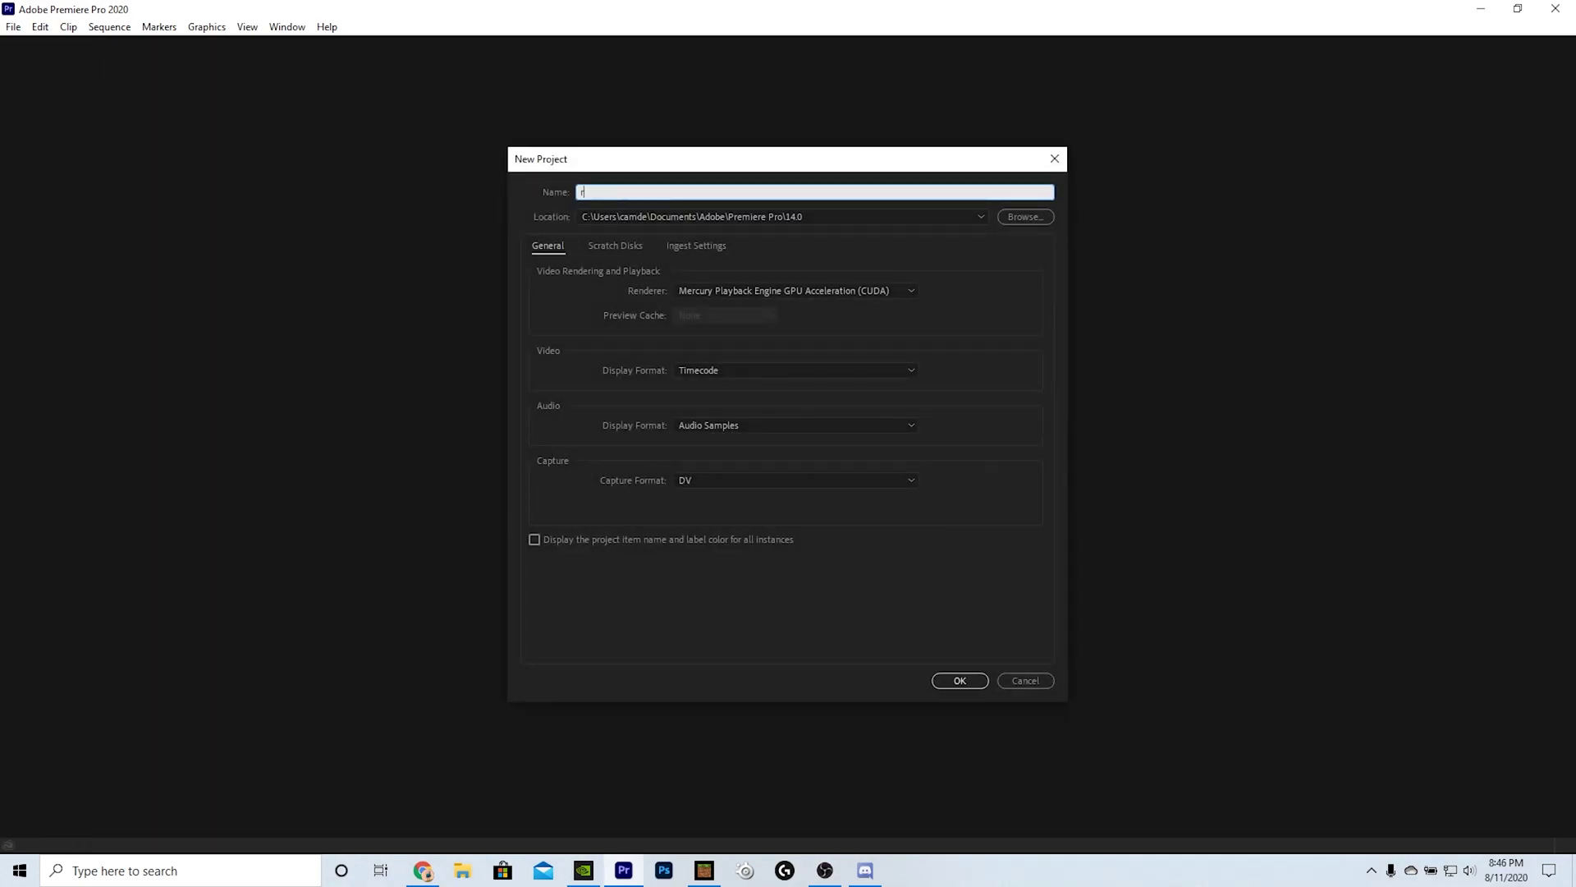
{"action": "type", "text": " tutorial"}
{"action": "key", "text": "Return"}
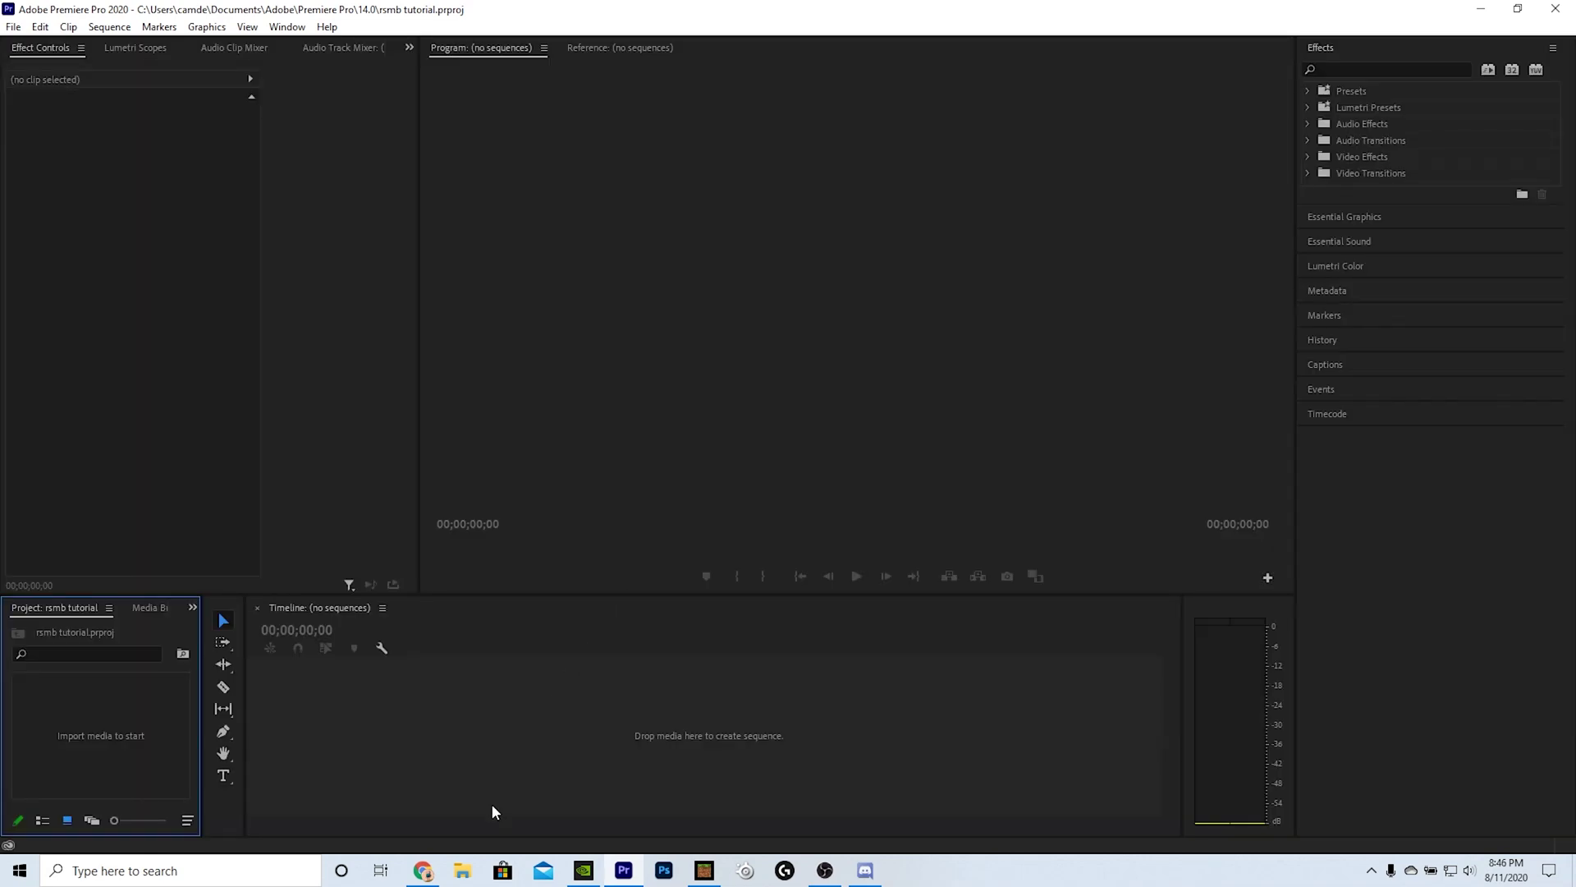
Drag the latest Minecraft recording from Explorer into the Premiere Pro timeline
{"action": "left_click", "coordinate": [462, 872]}
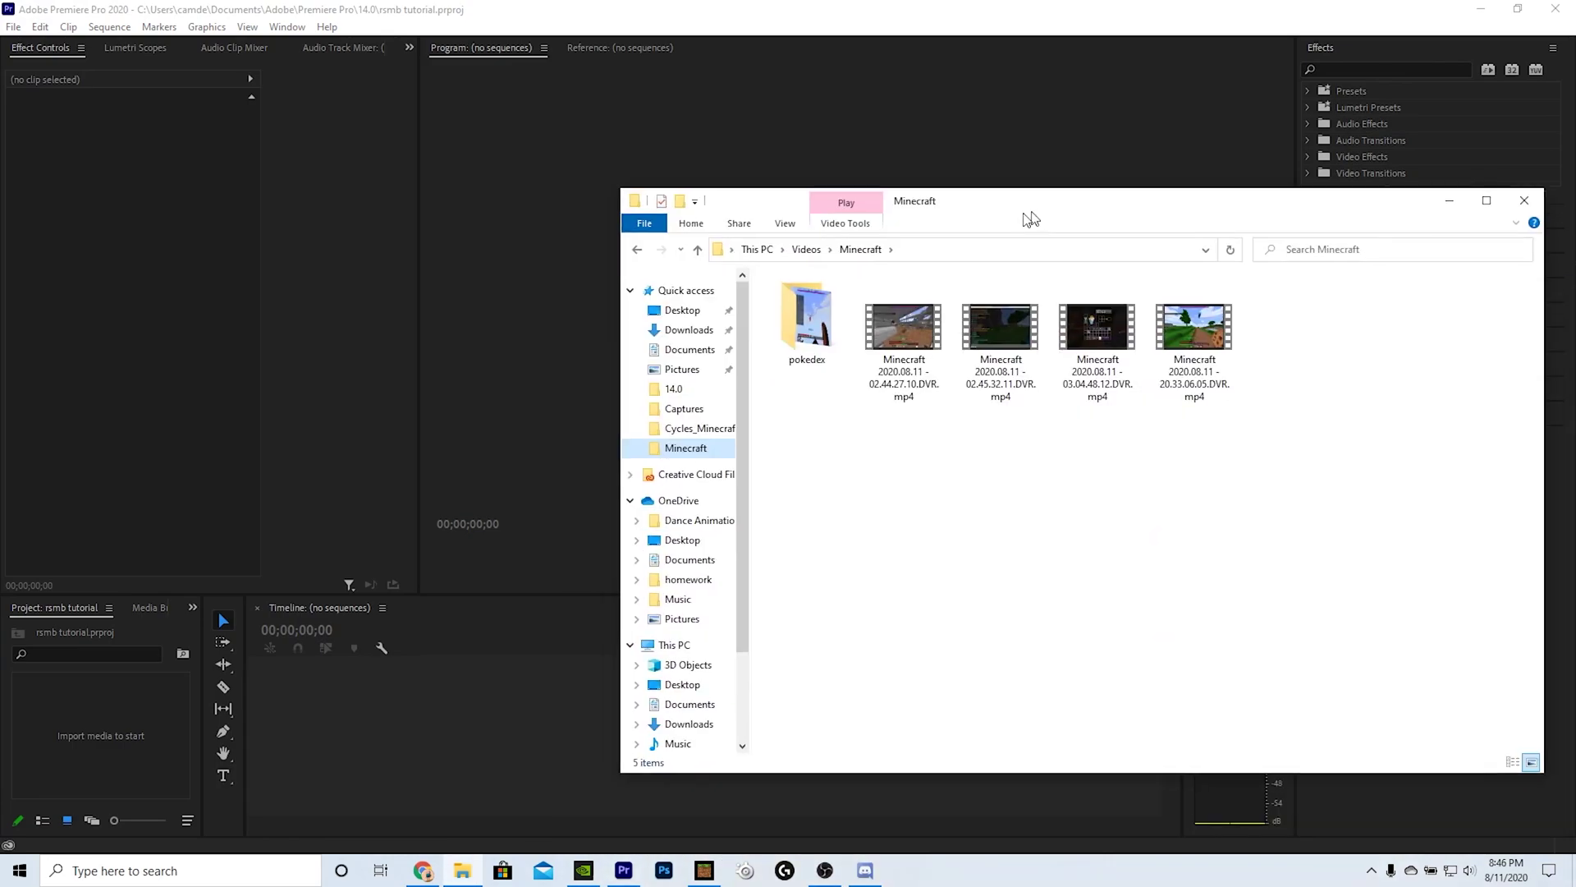
{"action": "left_click_drag", "start_coordinate": [1029, 218], "coordinate": [1173, 153]}
{"action": "left_click_drag", "start_coordinate": [1330, 261], "coordinate": [417, 711]}
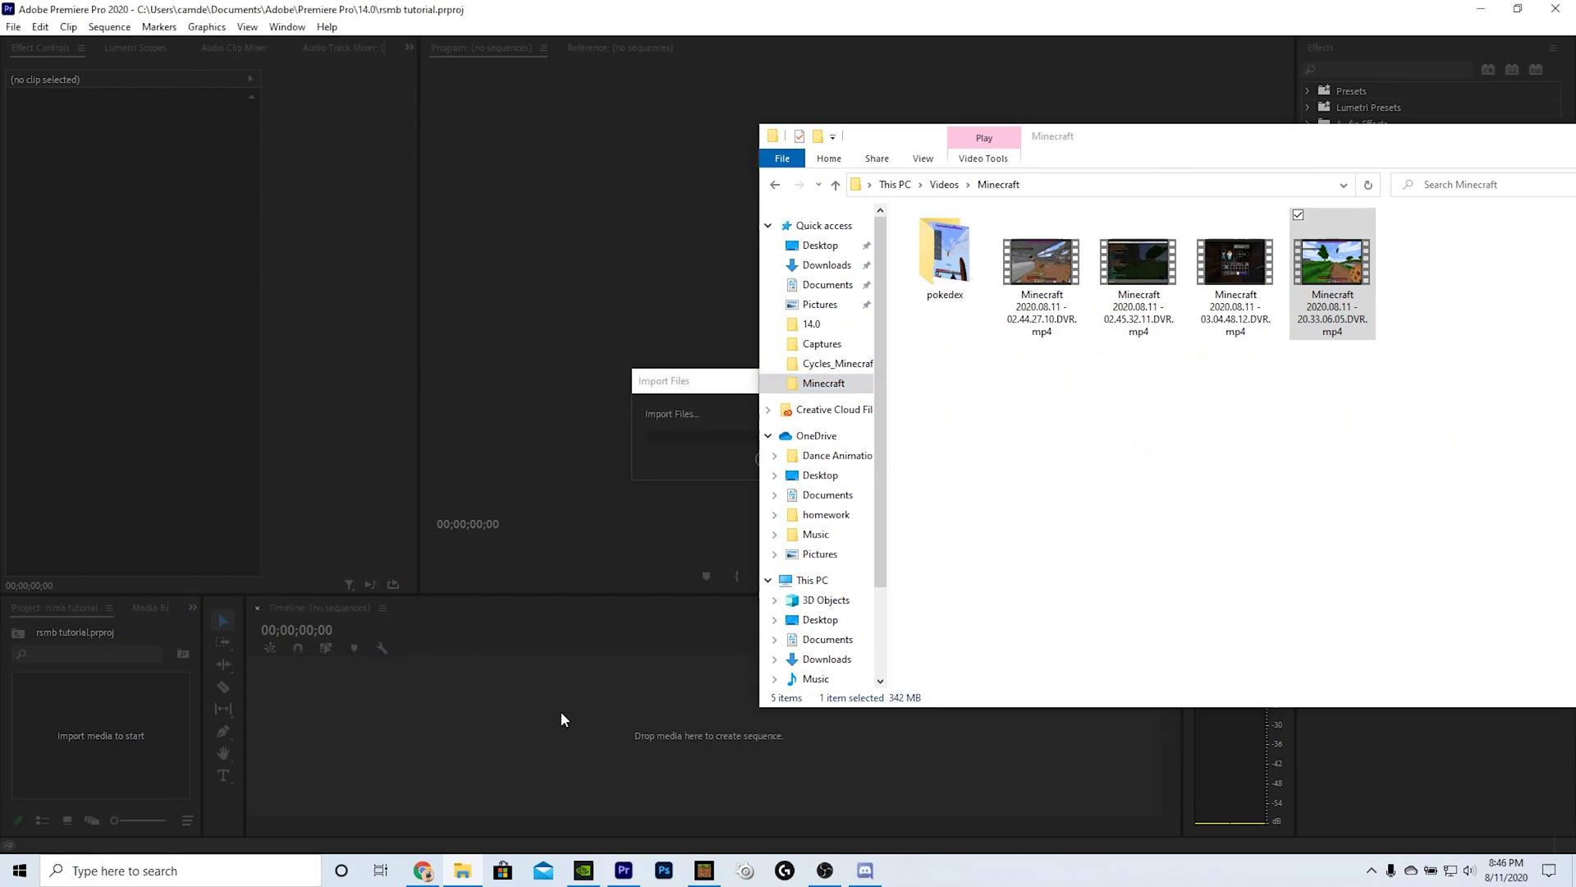
{"action": "left_click", "coordinate": [560, 711]}
Unlink and delete the clip's audio, then trim its start to the playhead at 53;27
{"action": "left_click_drag", "start_coordinate": [572, 711], "coordinate": [727, 711]}
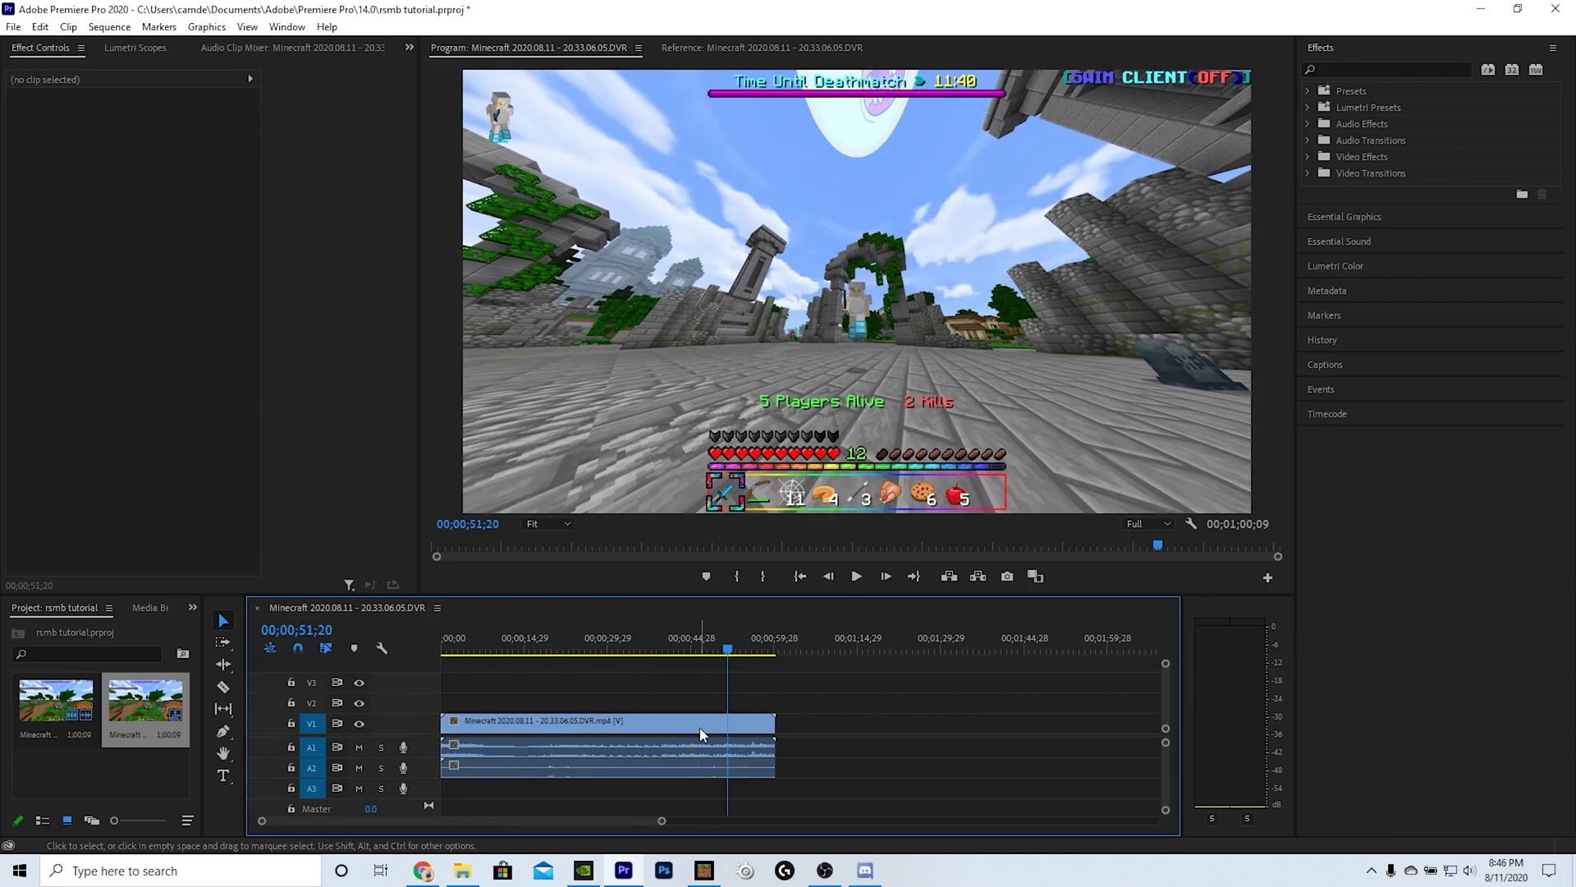
{"action": "right_click", "coordinate": [709, 721]}
{"action": "left_click", "coordinate": [751, 292]}
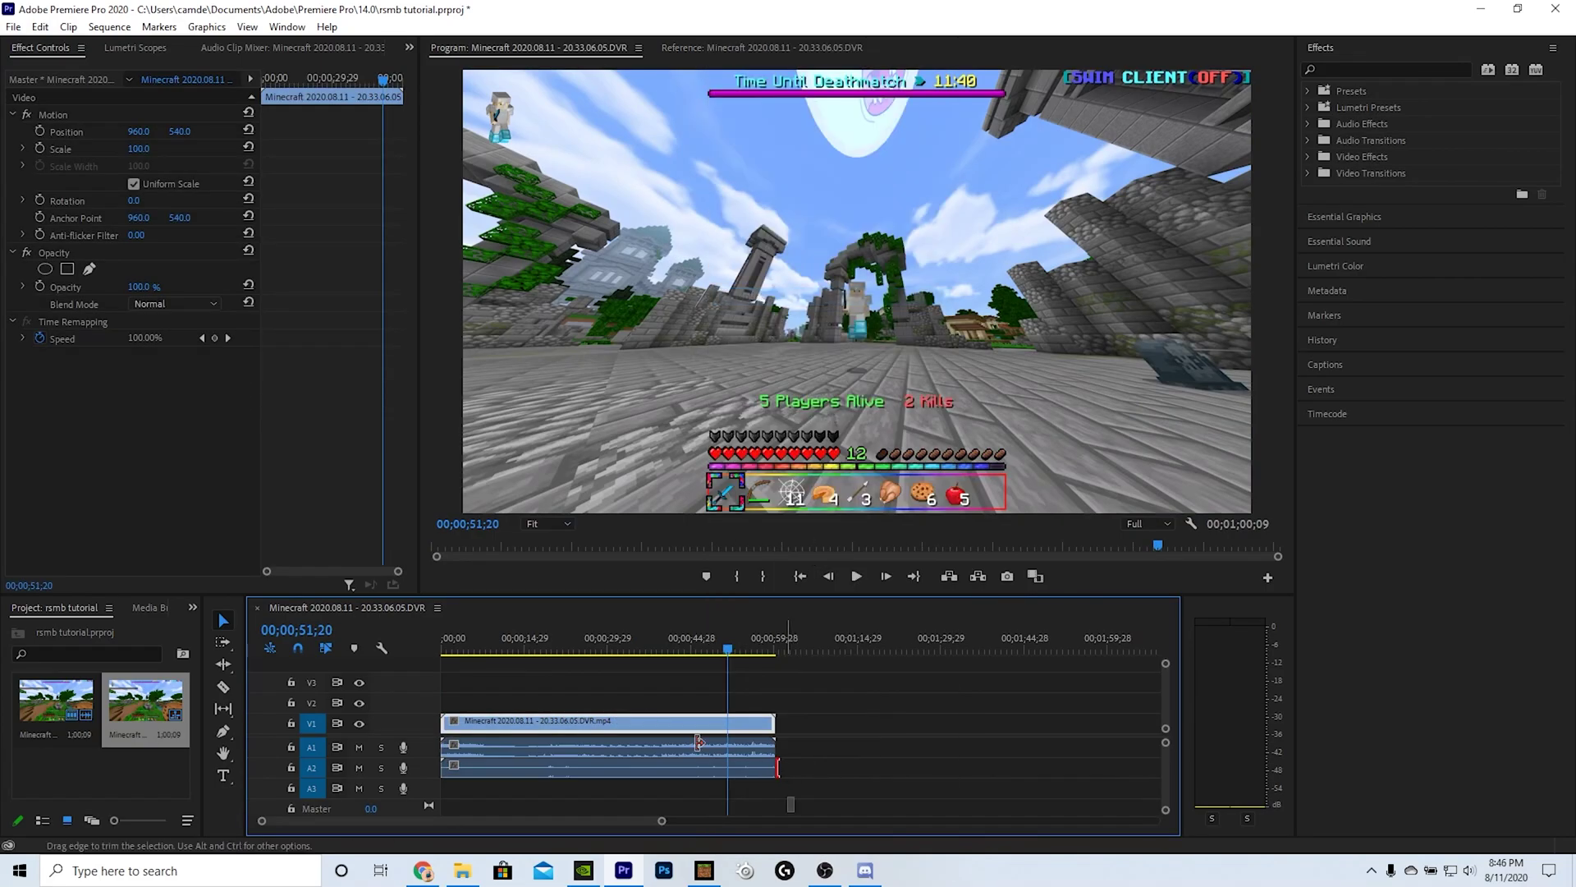
{"action": "left_click_drag", "start_coordinate": [775, 763], "coordinate": [652, 765]}
{"action": "left_click", "coordinate": [652, 765]}
{"action": "key", "text": "Delete"}
{"action": "left_click_drag", "start_coordinate": [728, 647], "coordinate": [744, 645]}
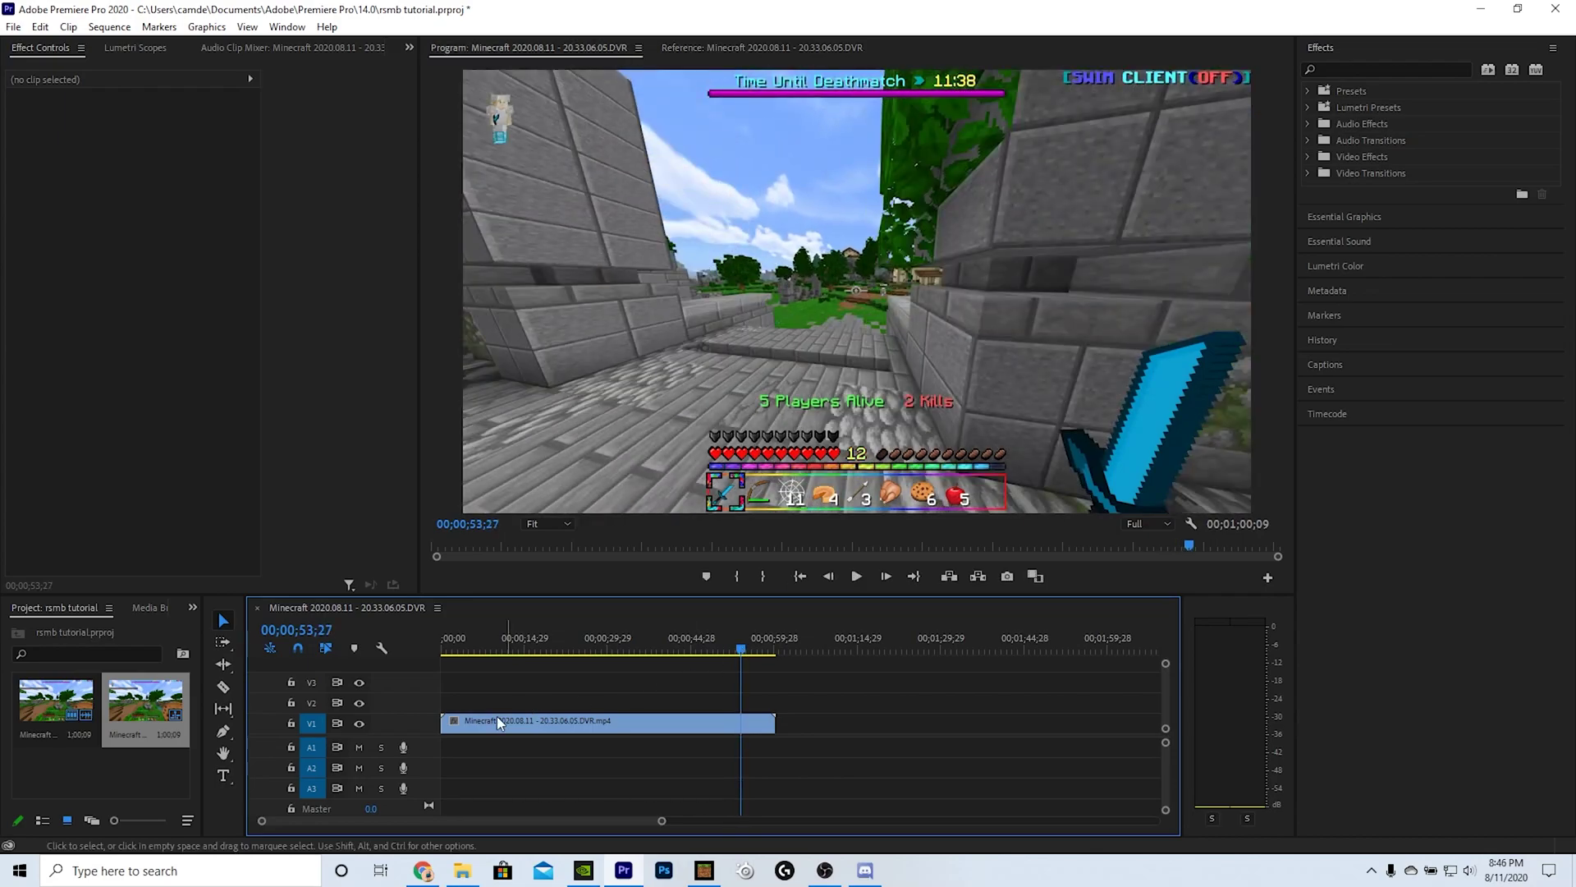
{"action": "mouse_move", "coordinate": [442, 722]}
{"action": "left_mouse_down"}
{"action": "mouse_move", "coordinate": [742, 722]}
{"action": "mouse_move", "coordinate": [454, 725]}
{"action": "left_mouse_up"}
Play the clip from the sequence start and trim its end to about five seconds
{"action": "left_click", "coordinate": [475, 647]}
{"action": "key", "text": "Home"}
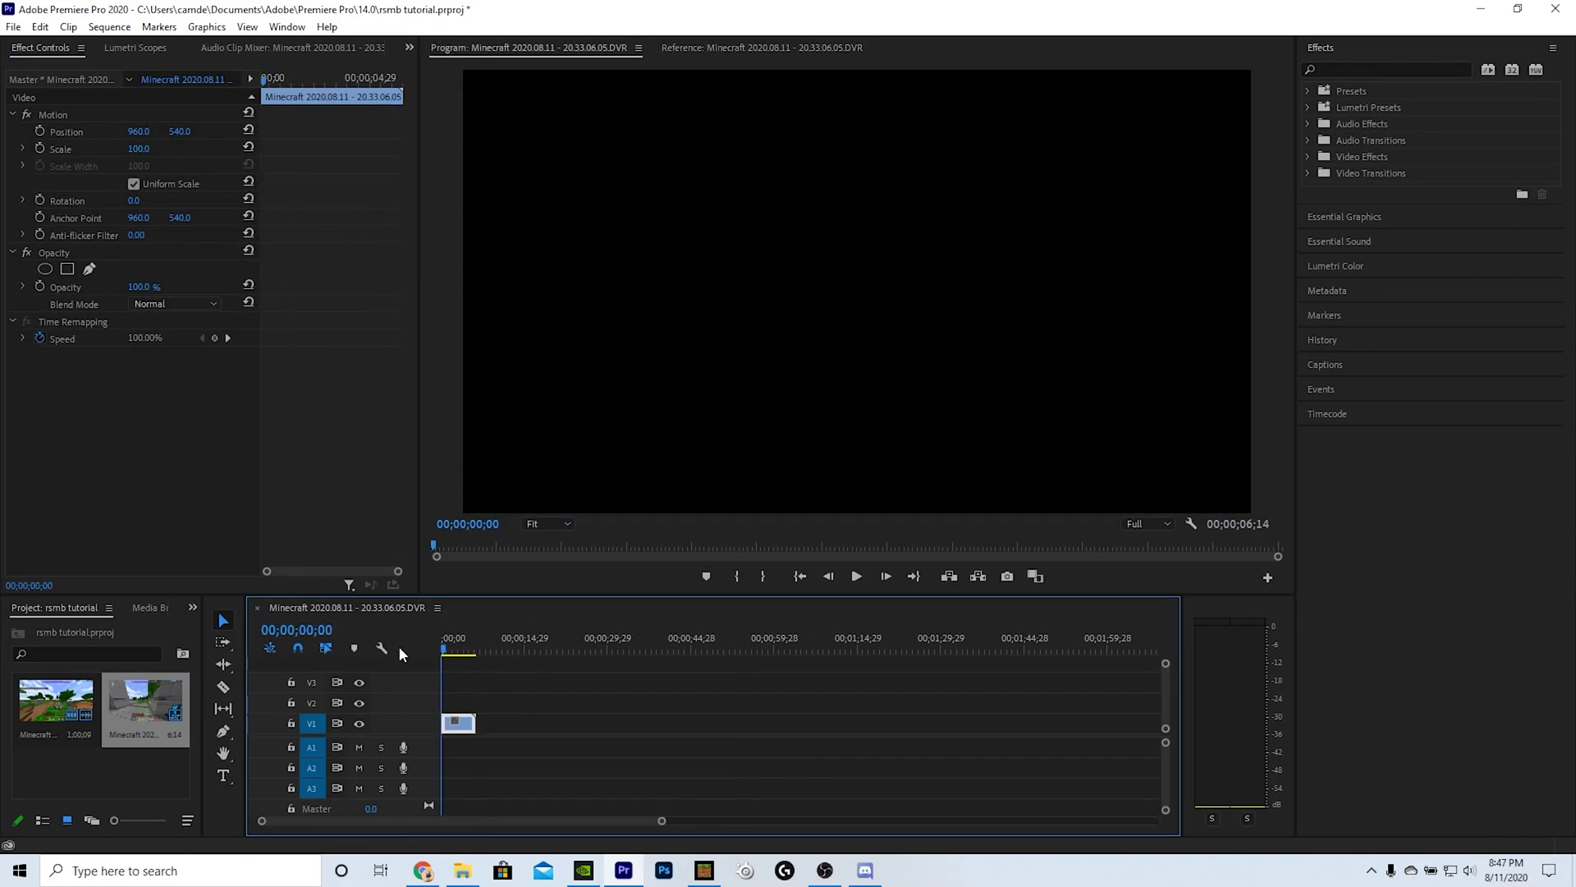
{"action": "left_click", "coordinate": [503, 698]}
{"action": "key", "text": "space"}
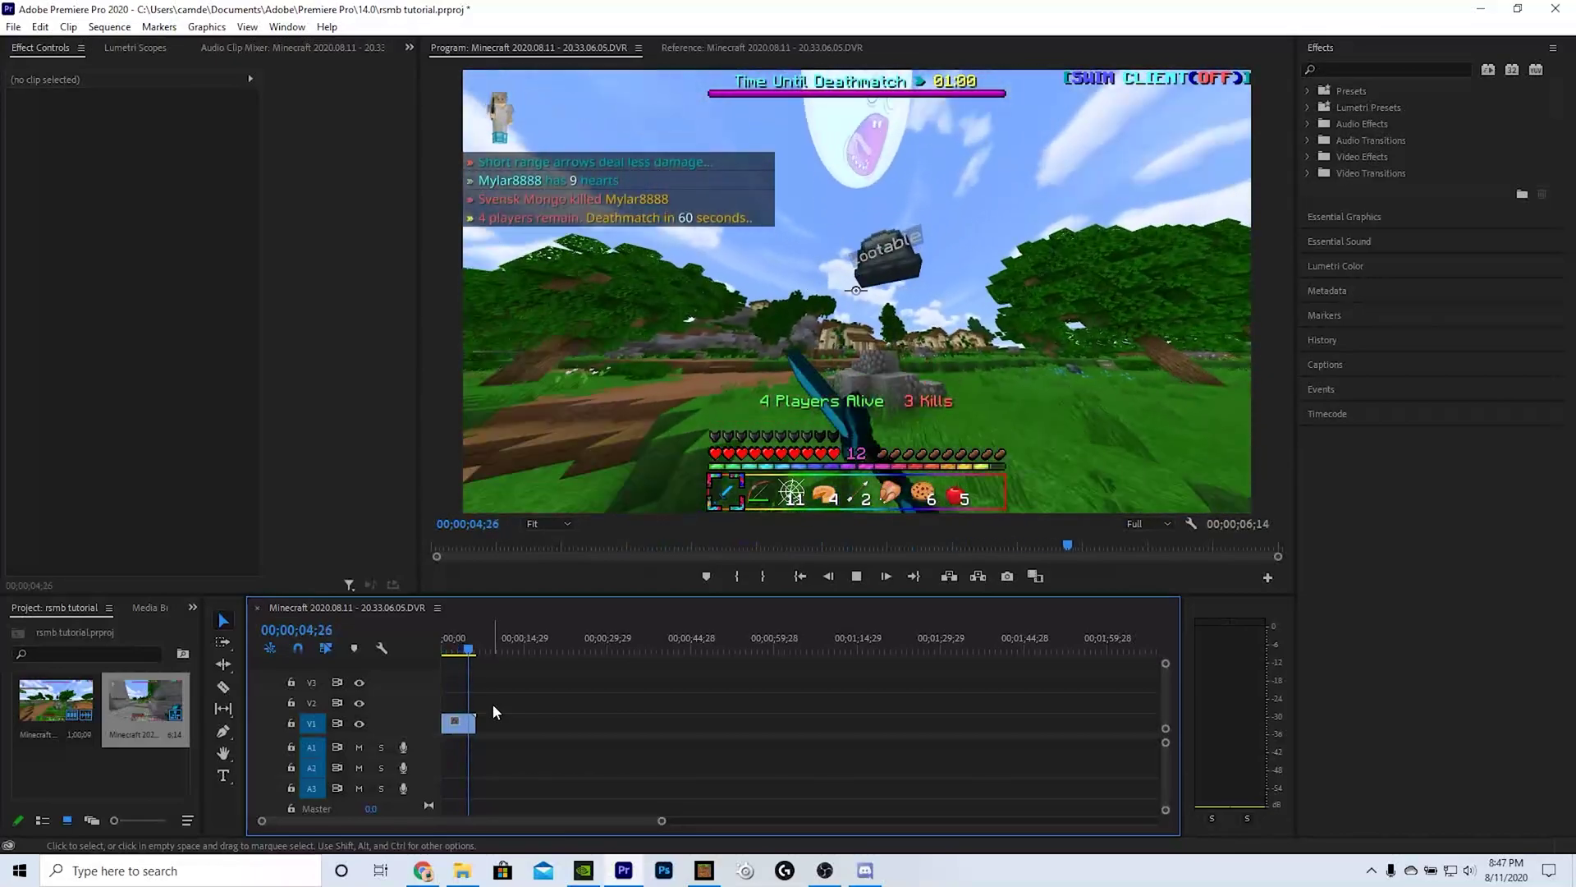
{"action": "left_click_drag", "start_coordinate": [490, 723], "coordinate": [474, 723]}
{"action": "left_click_drag", "start_coordinate": [475, 651], "coordinate": [442, 652]}
Zoom the timeline in and realign the short clip at the sequence start
{"action": "left_click", "coordinate": [457, 652]}
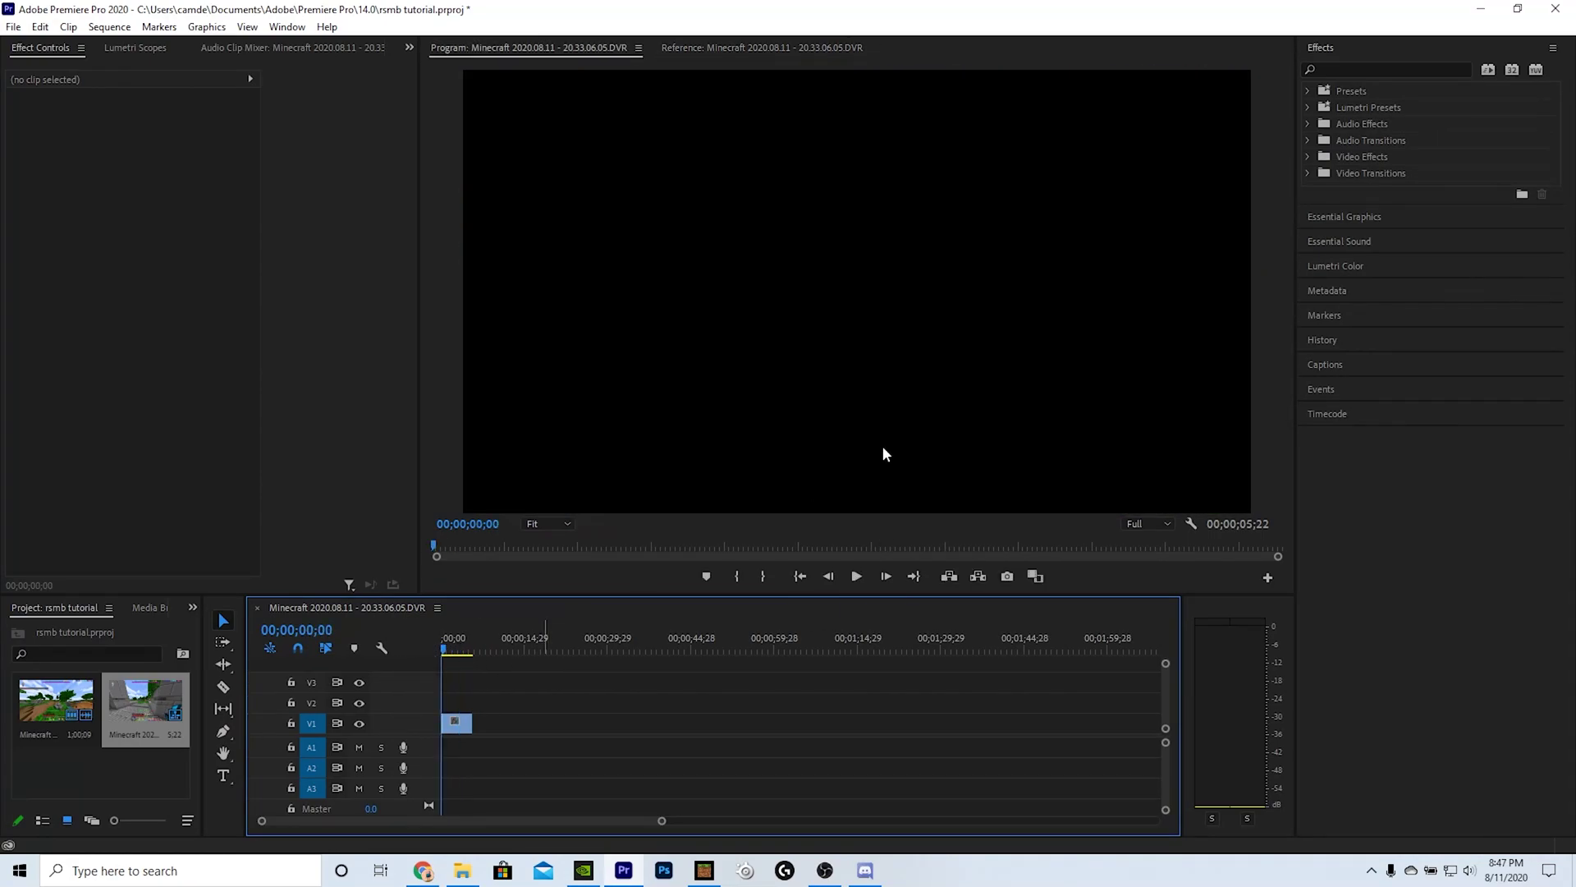
{"action": "left_click_drag", "start_coordinate": [665, 823], "coordinate": [320, 822]}
{"action": "left_click_drag", "start_coordinate": [567, 729], "coordinate": [490, 728]}
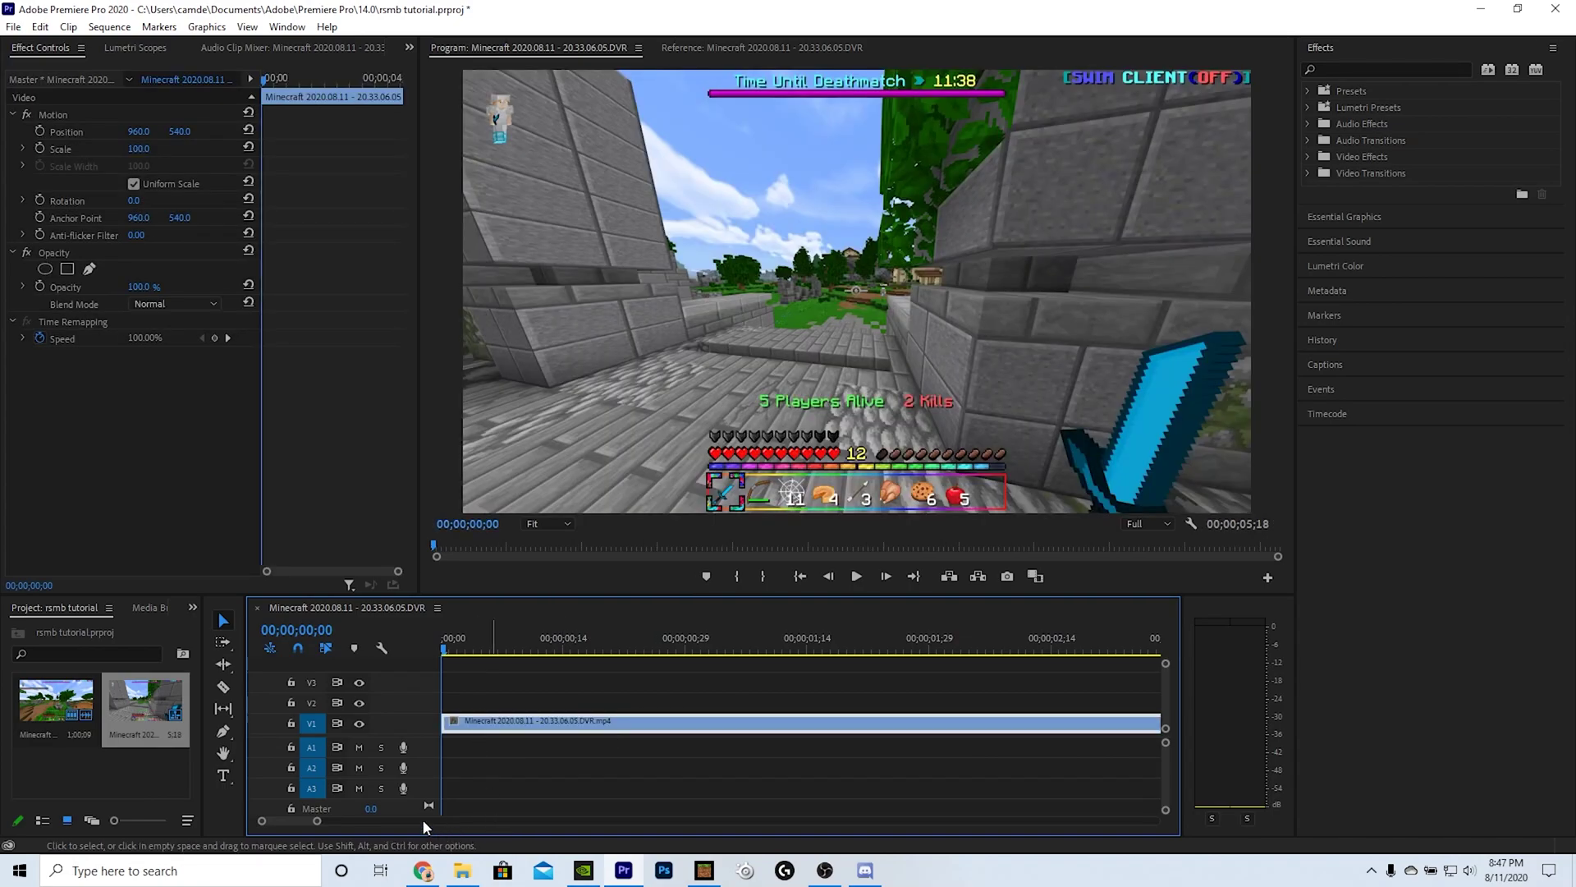
{"action": "left_click_drag", "start_coordinate": [317, 822], "coordinate": [534, 822]}
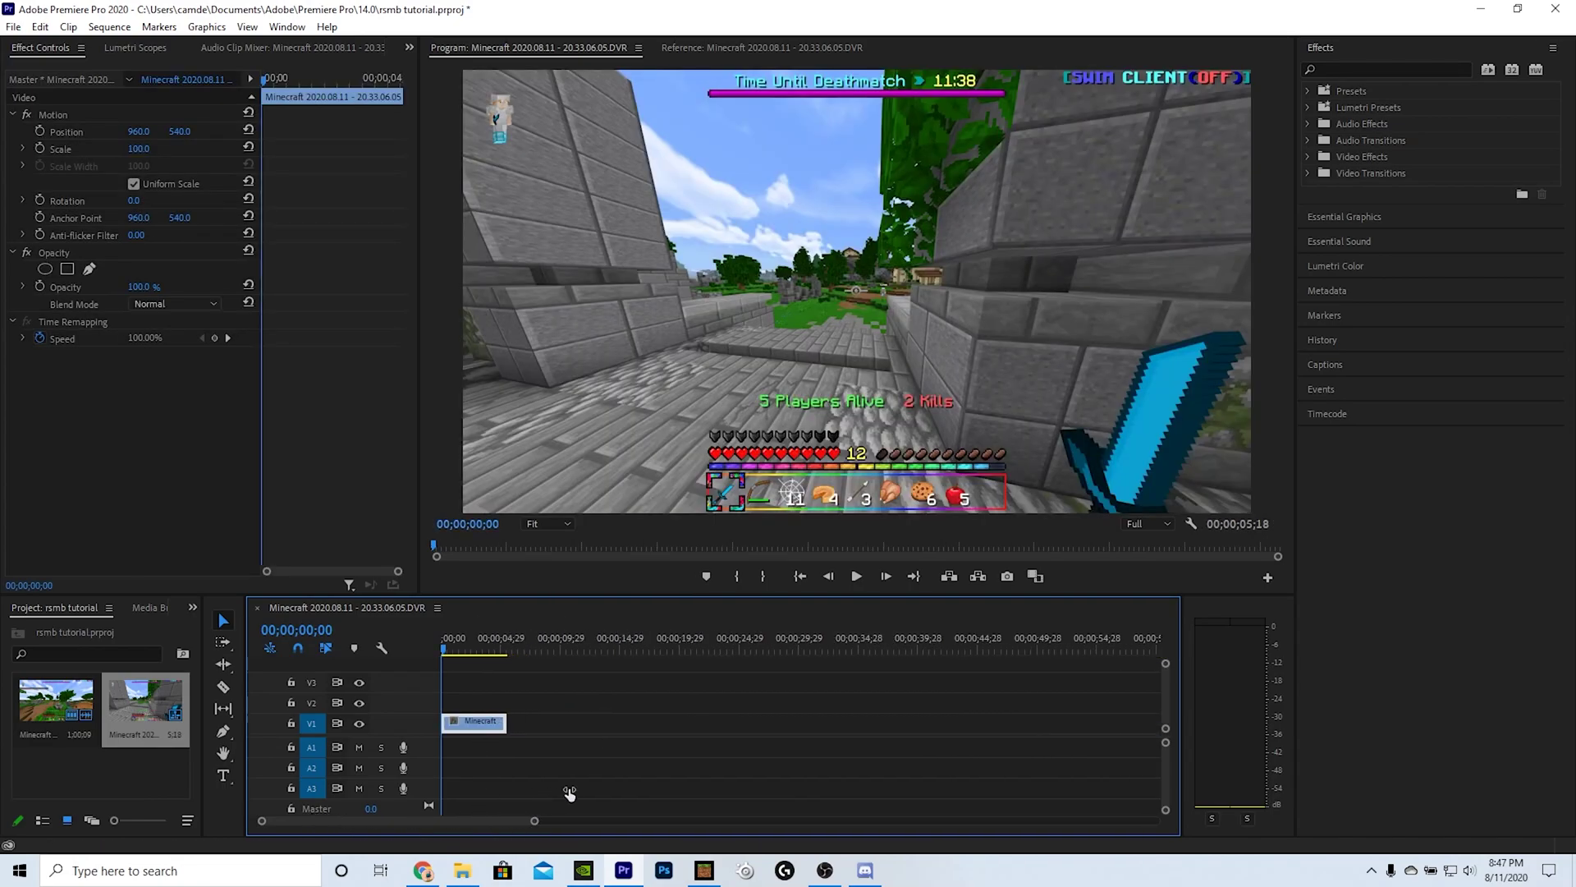
{"action": "left_click", "coordinate": [693, 720]}
Search the Effects panel for 'rsm' to confirm RSMB is installed, then minimize Premiere Pro
{"action": "left_click", "coordinate": [1342, 68]}
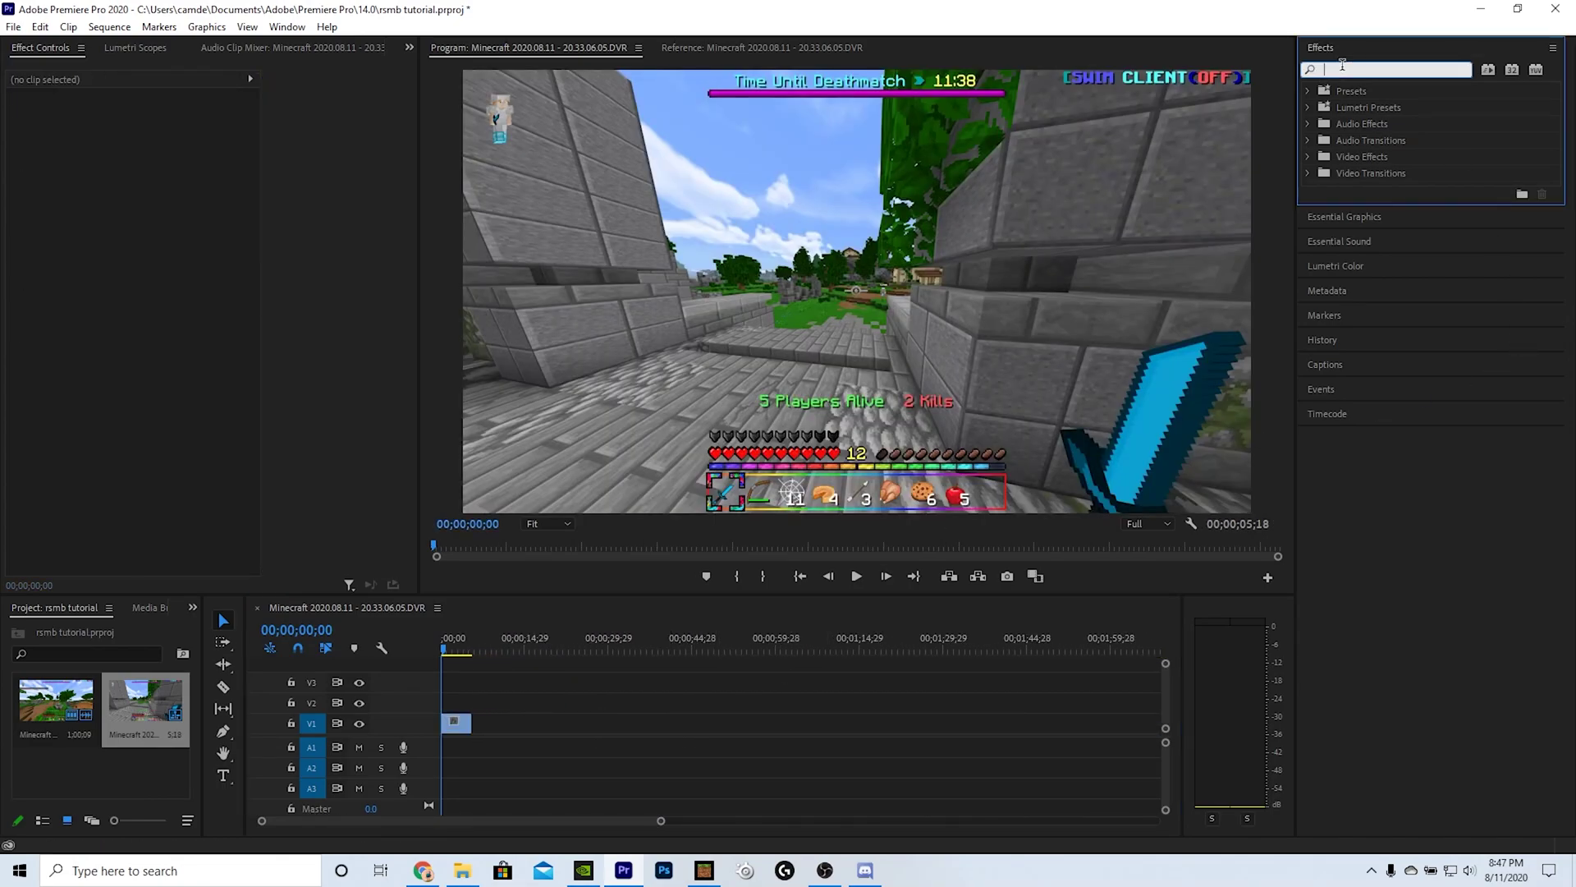
{"action": "type", "text": "rsm"}
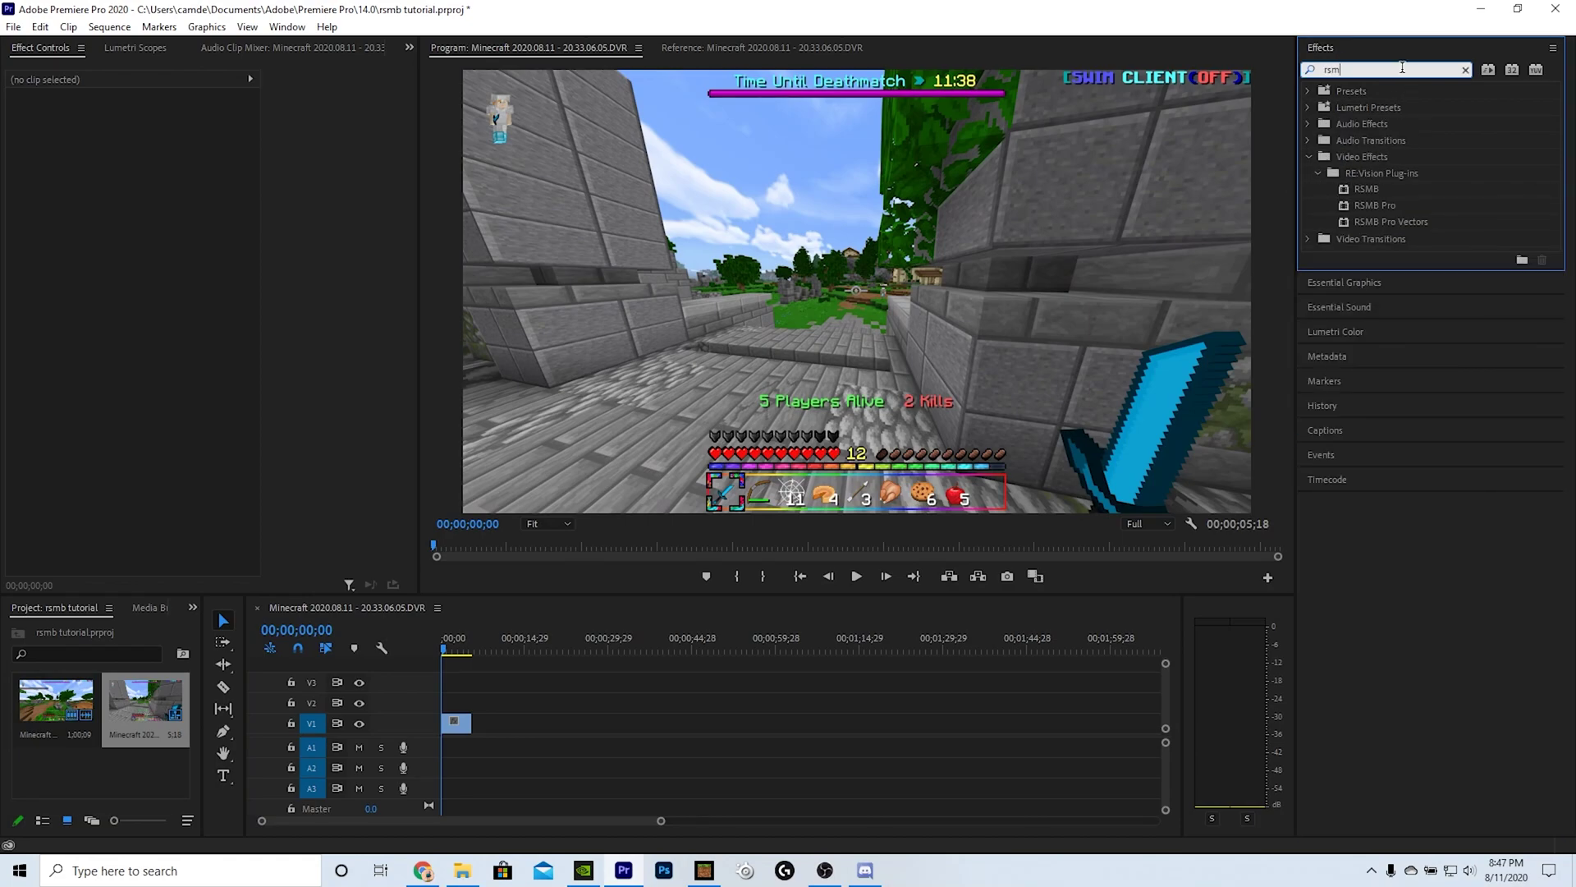
{"action": "left_click", "coordinate": [1466, 71]}
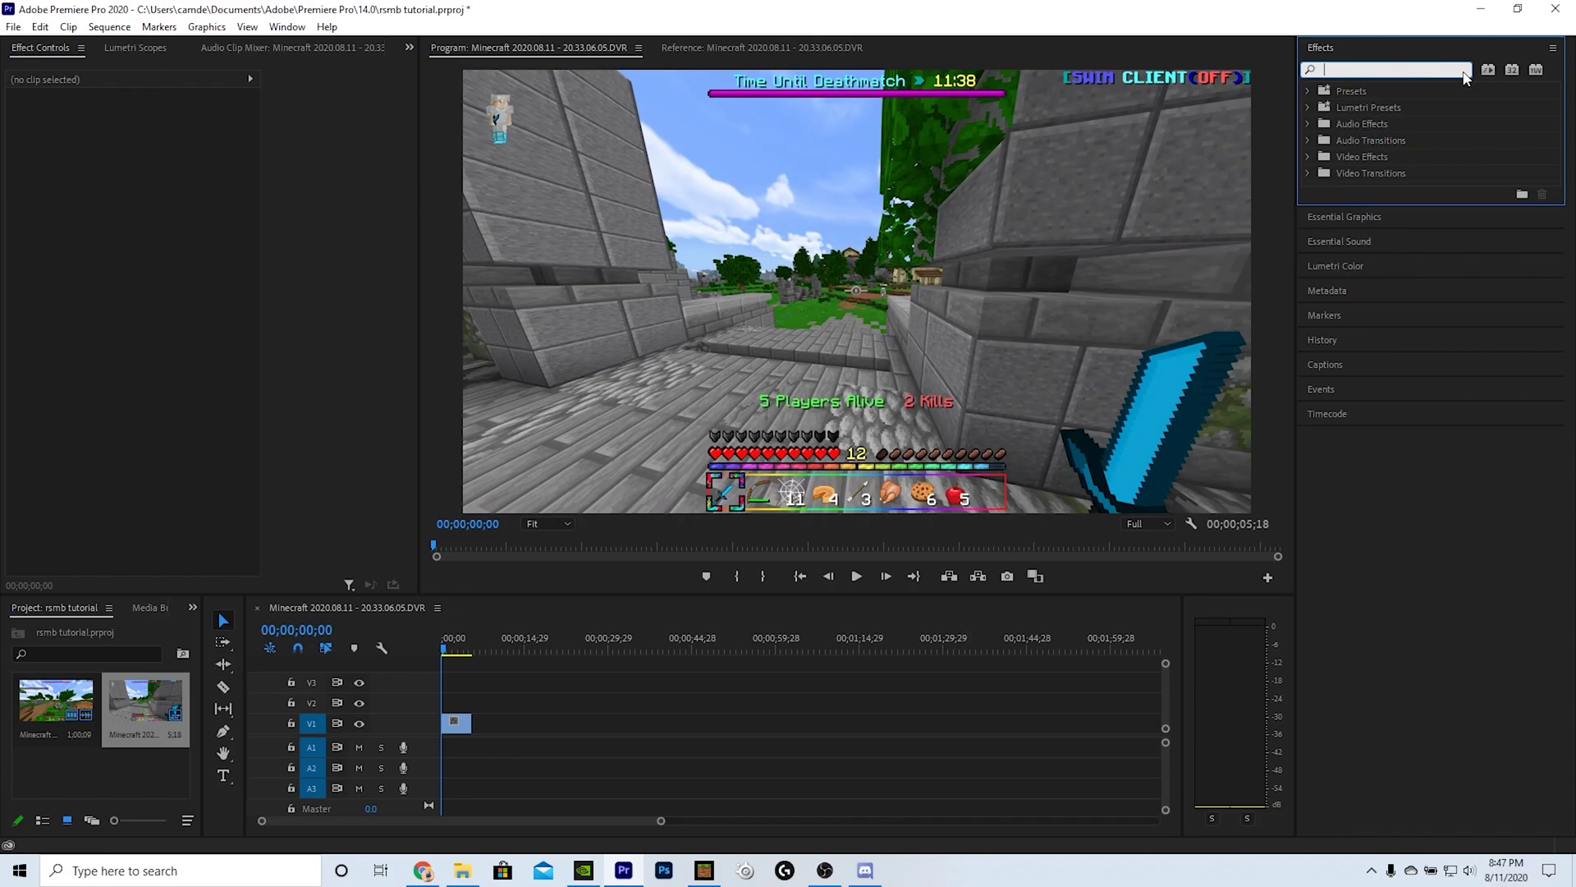
{"action": "left_click", "coordinate": [1480, 12]}
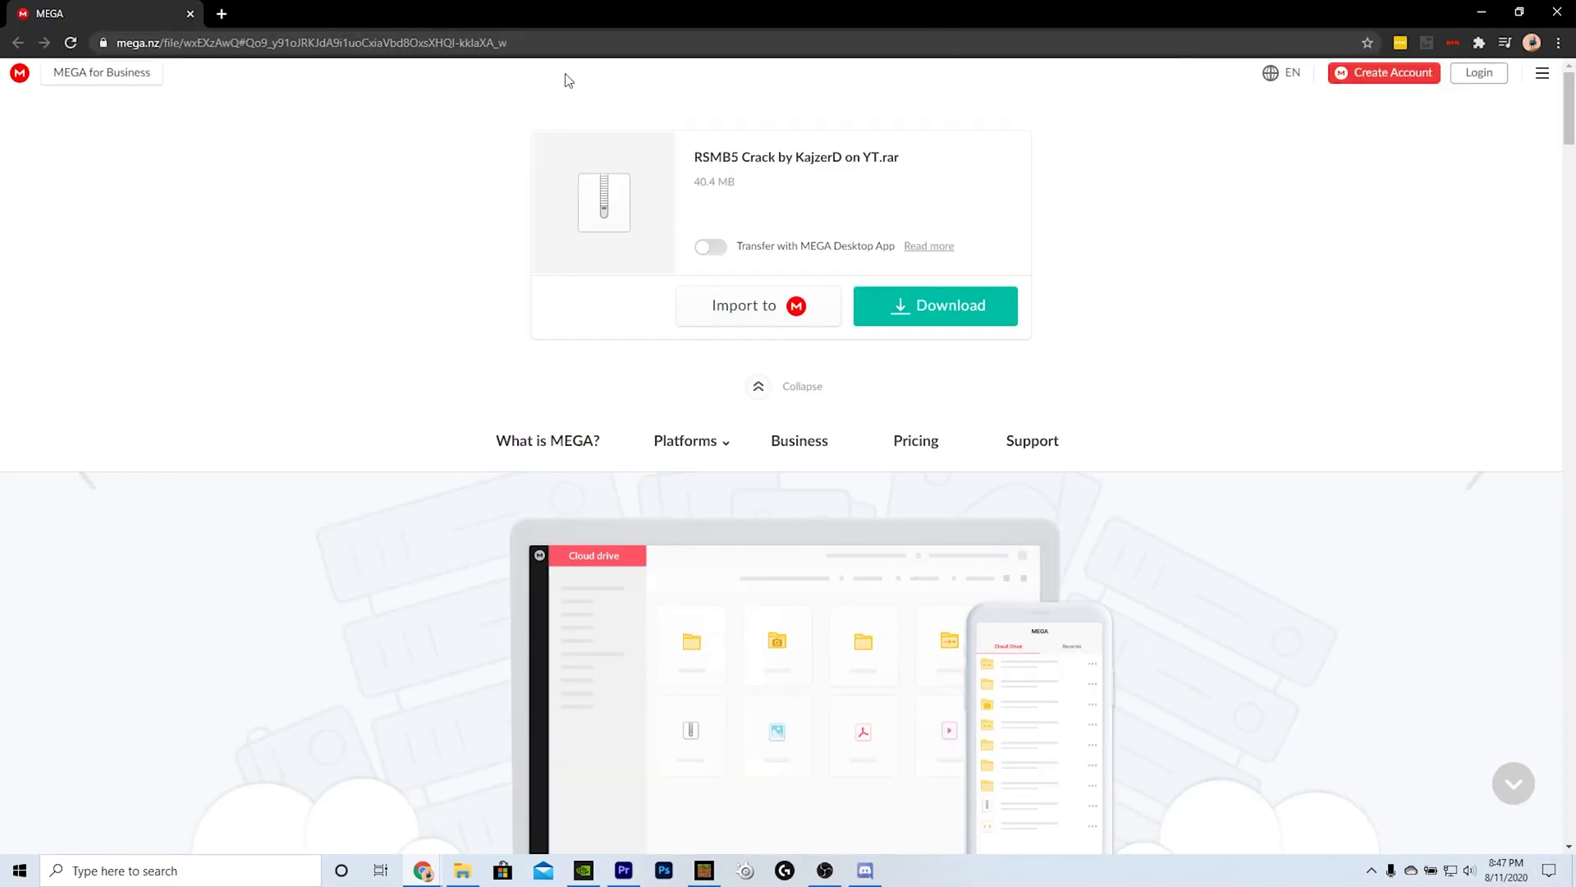
Download the 40.4 MB RSMB5 .rar archive from MEGA and move the browser aside
{"action": "left_click", "coordinate": [956, 314]}
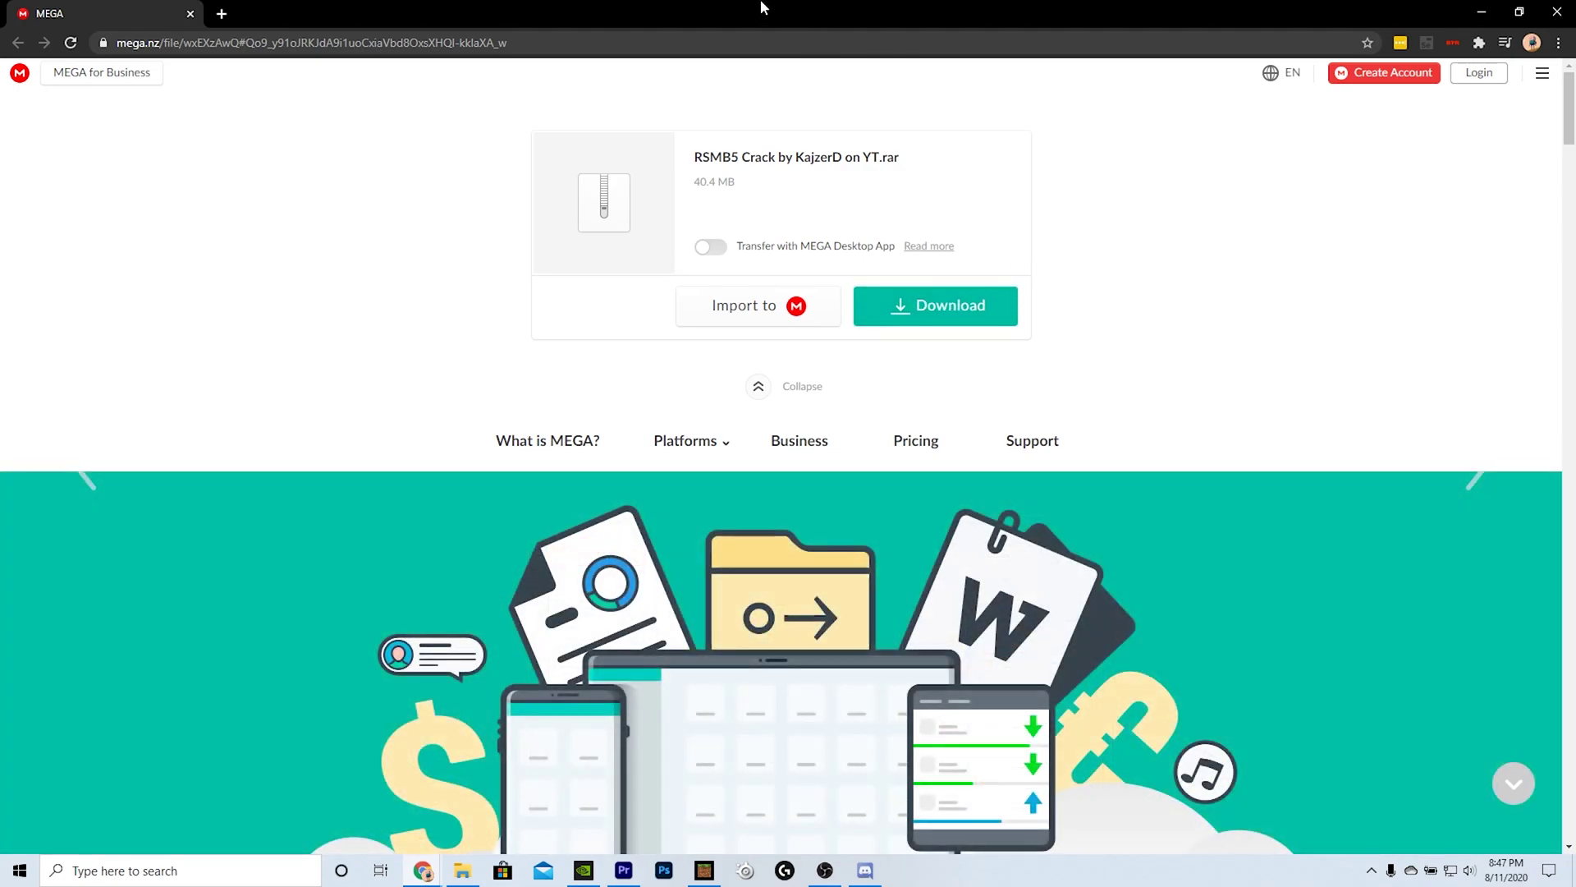
{"action": "left_click_drag", "start_coordinate": [780, 8], "coordinate": [1572, 65]}
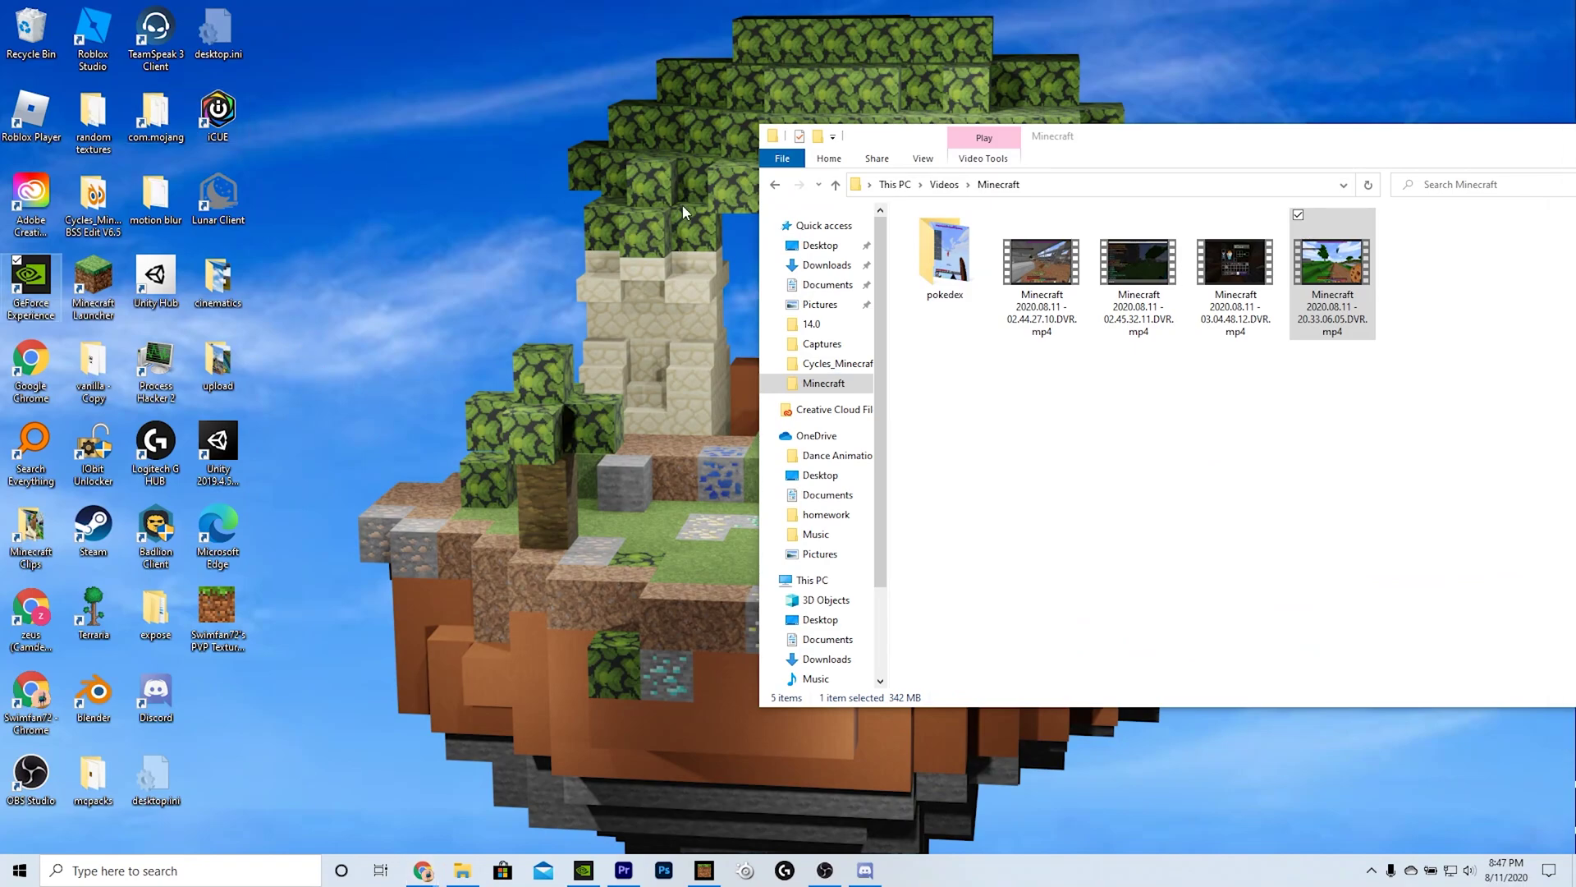
Move the Minecraft videos window aside and open the desktop's 'motion blur' folder
{"action": "left_click_drag", "start_coordinate": [1108, 152], "coordinate": [969, 90]}
{"action": "double_click", "coordinate": [155, 197]}
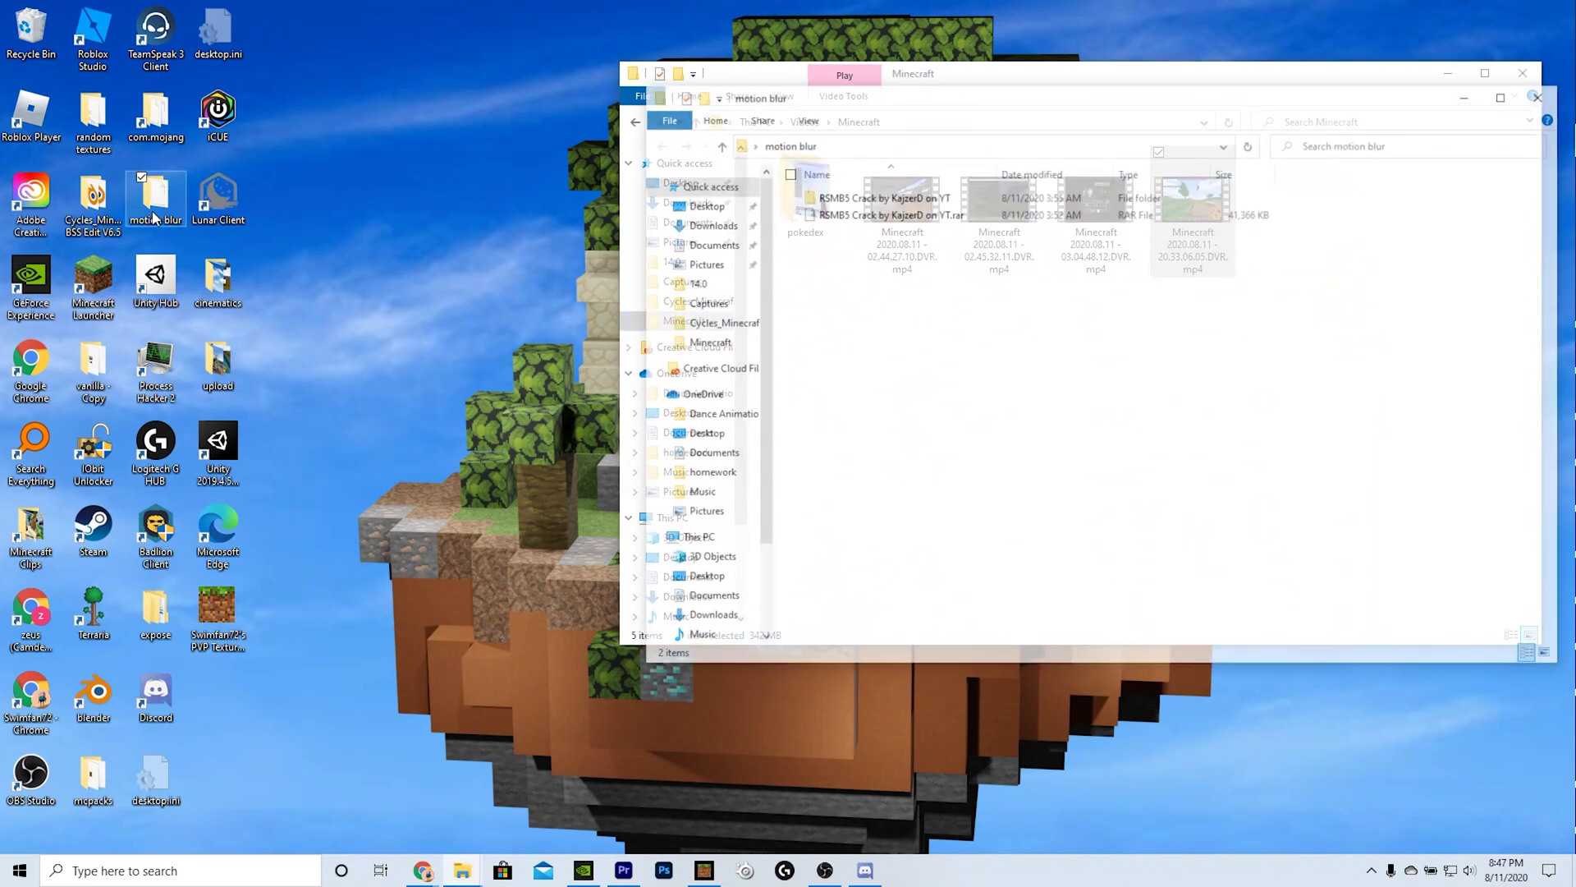